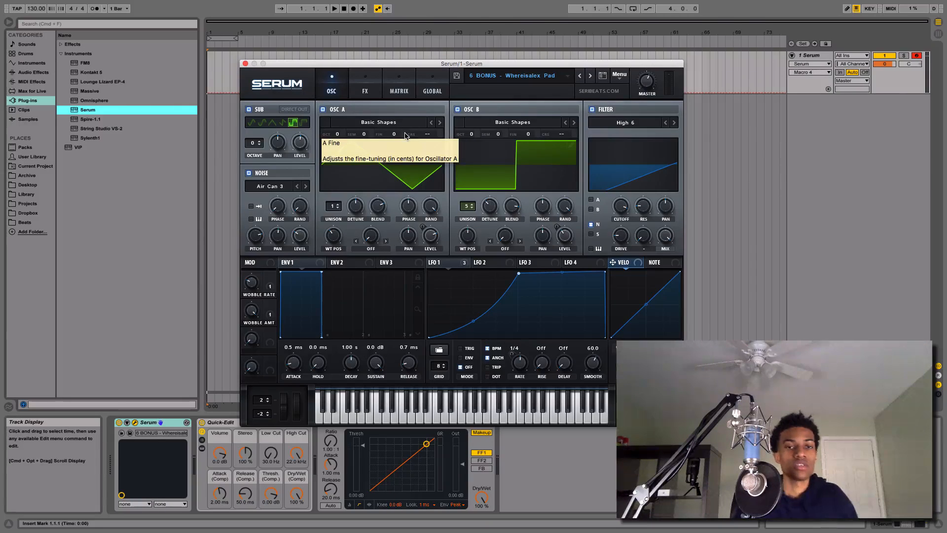
Reposition the Serum window over the arrangement and set the ENV 1 decay to 1.01 s.
left_click_drag(536, 64, 562, 64)
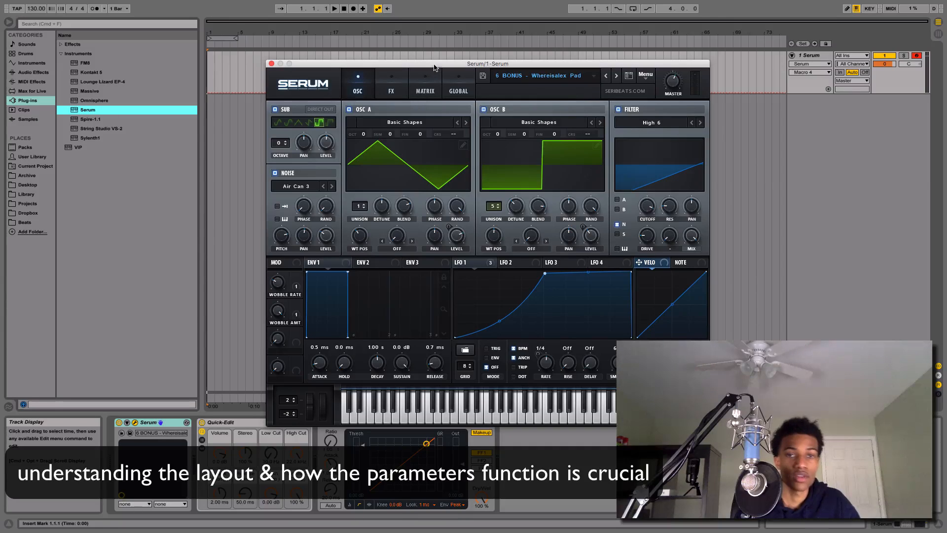
left_click_drag(440, 64, 406, 60)
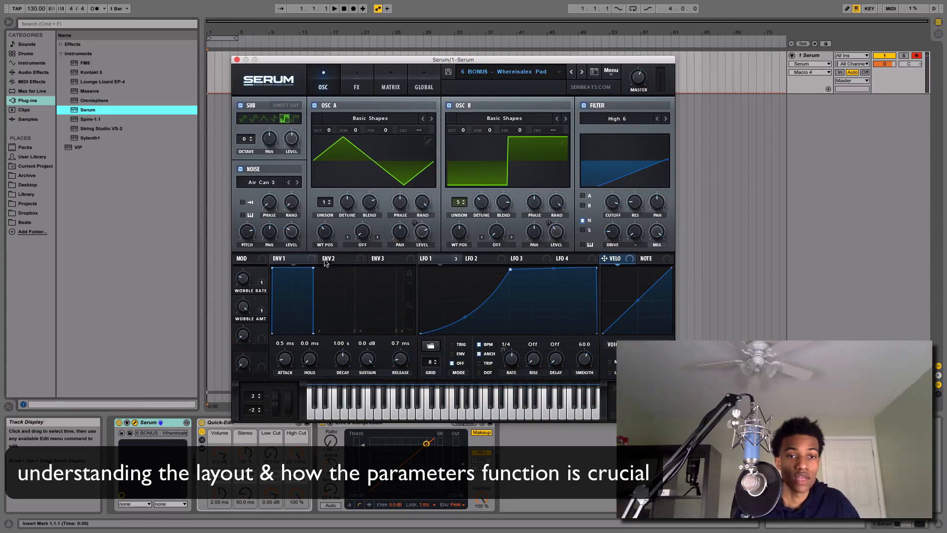
mouse_move(314, 268)
left_mouse_down()
mouse_move(322, 266)
mouse_move(314, 268)
left_mouse_up()
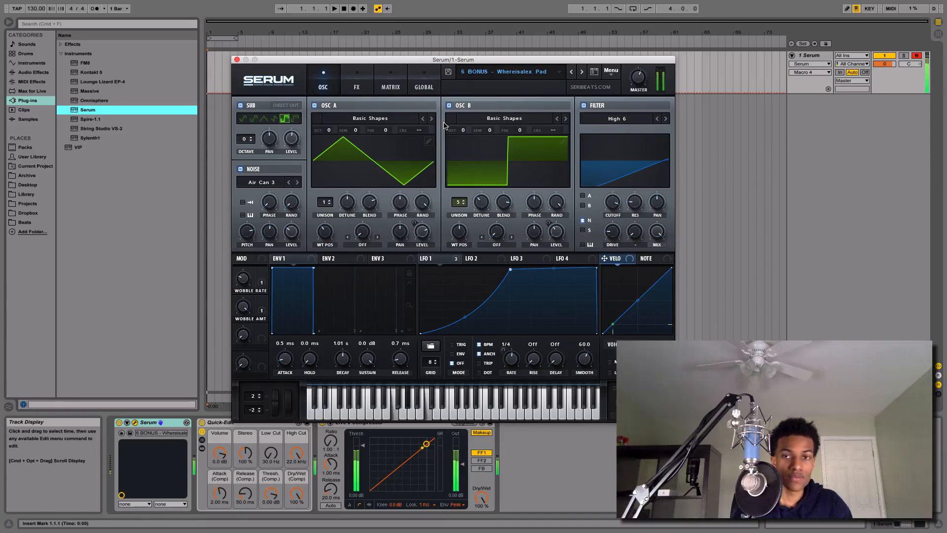
Temporarily bypass the compressor in the effects chain for comparison, and switch it back on.
left_click(636, 82)
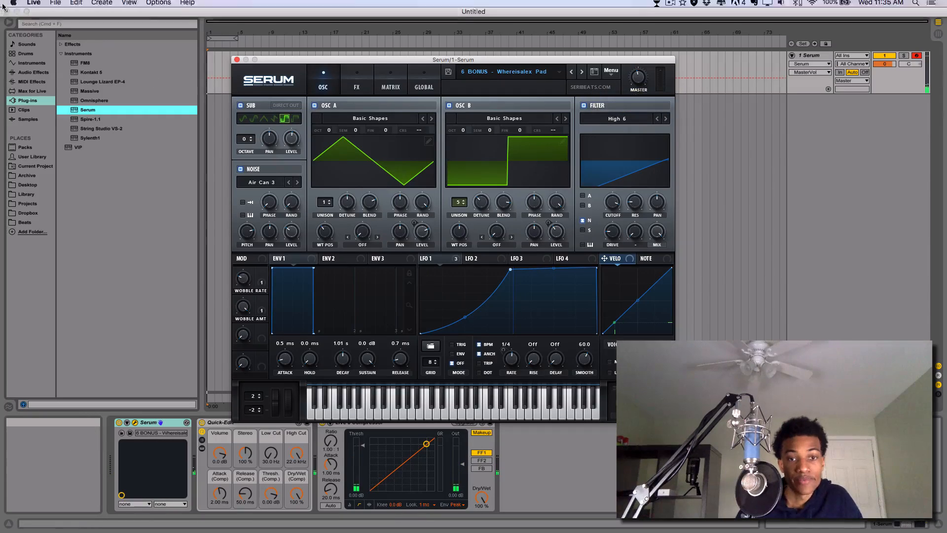
left_click(355, 87)
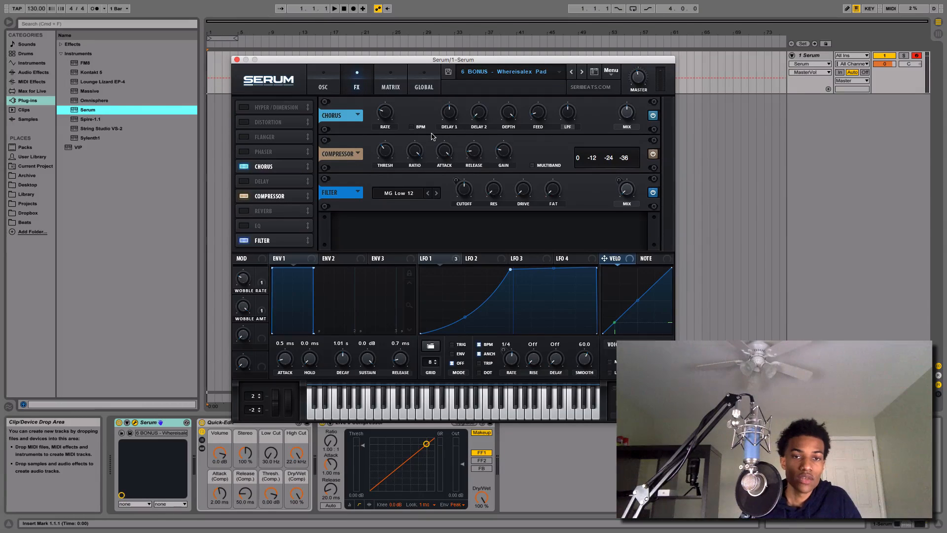
left_click(321, 87)
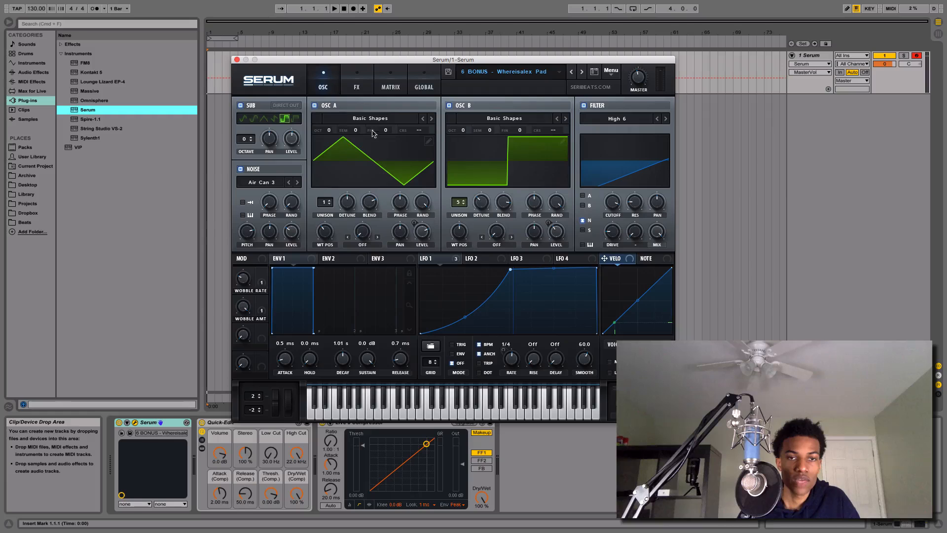
left_click(360, 87)
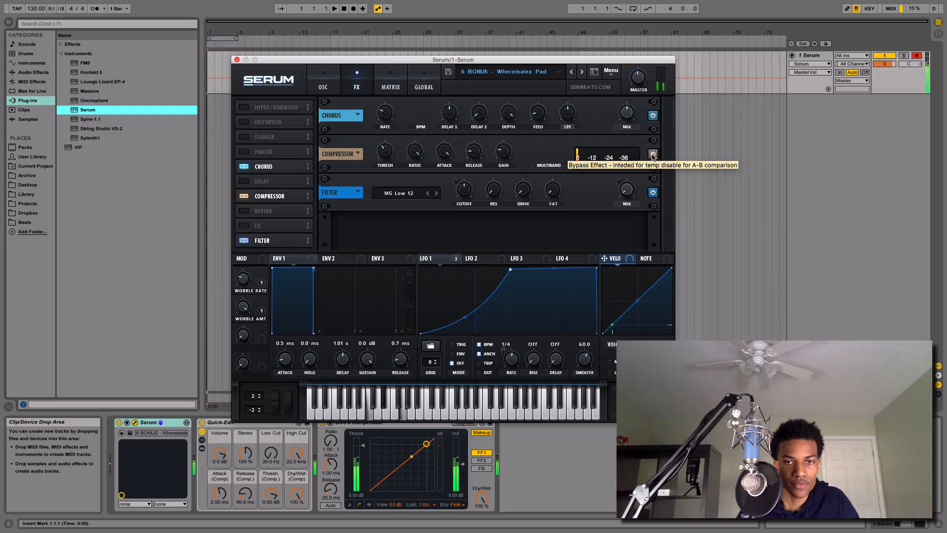
left_click(652, 156)
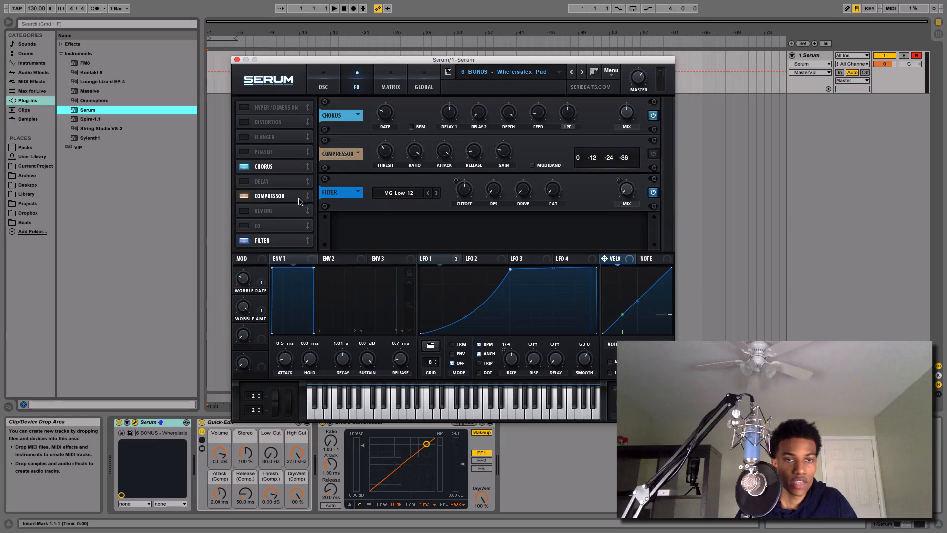
left_click(652, 155)
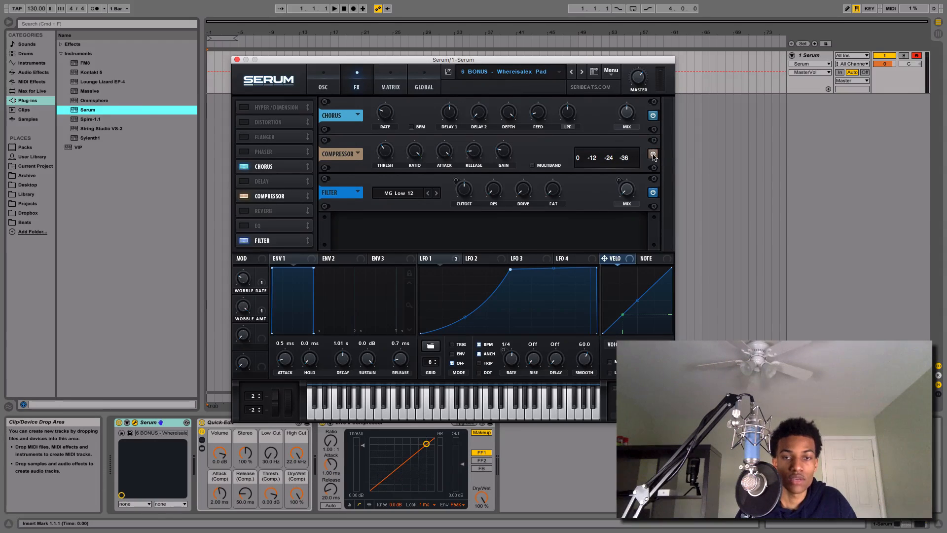
Compare the compressor on and off with the master volume at 49%, leave it bypassed and raise the master volume.
left_click_drag(639, 84, 643, 104)
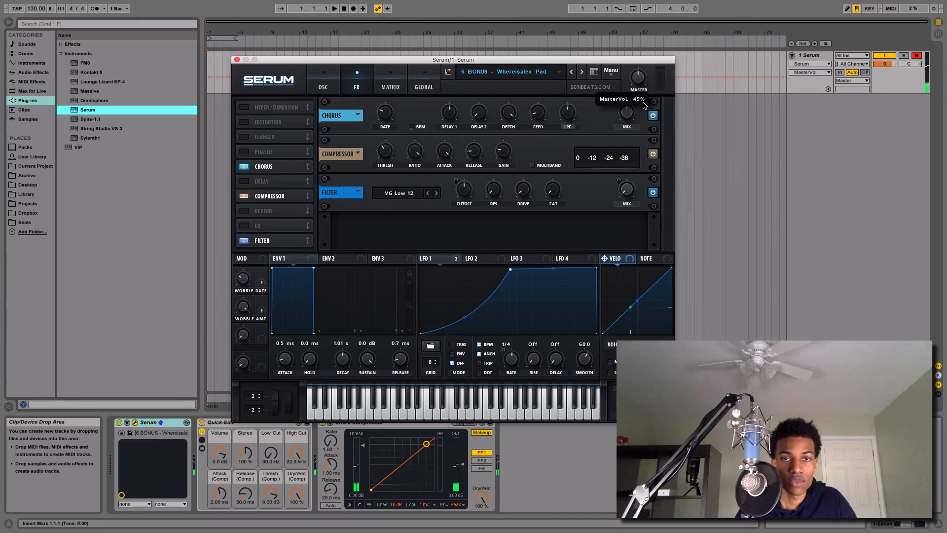
left_click(654, 154)
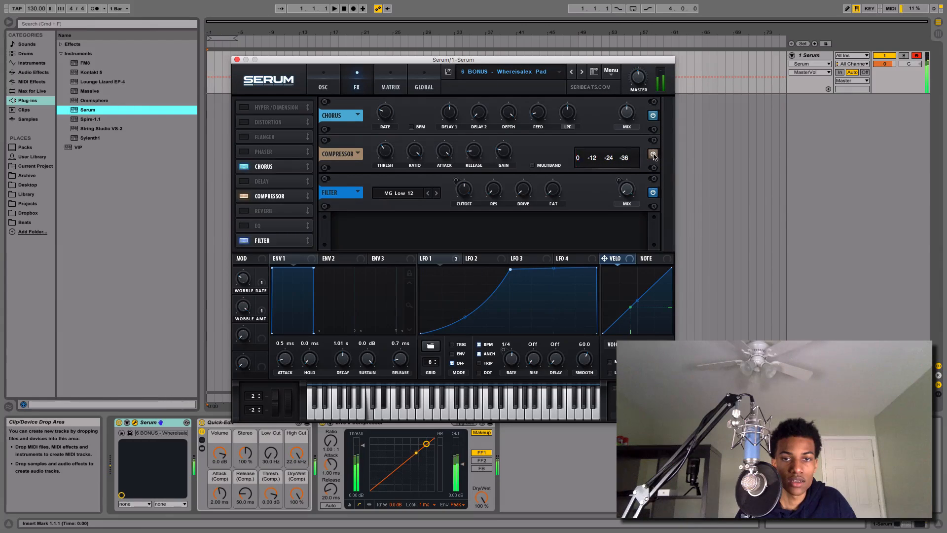
left_click(653, 155)
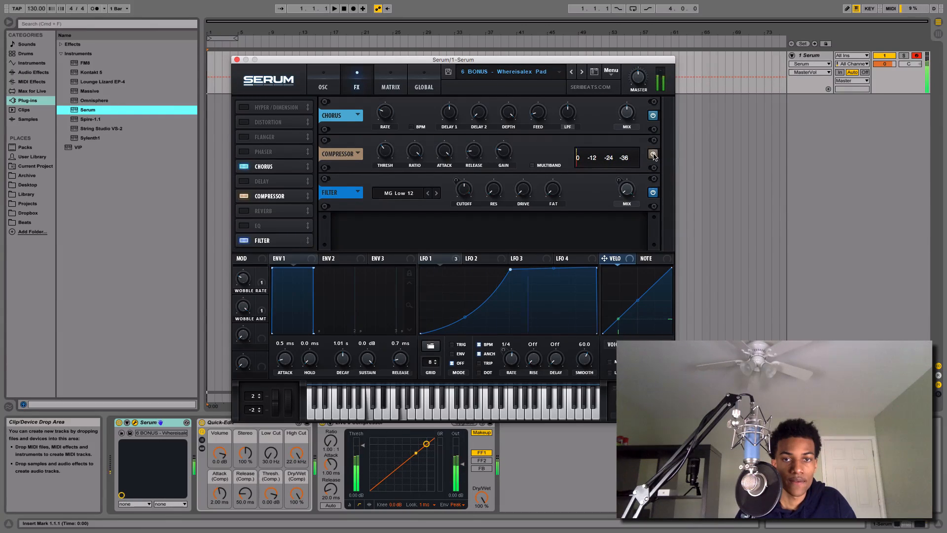
left_click(653, 154)
left_click_drag(639, 84, 640, 64)
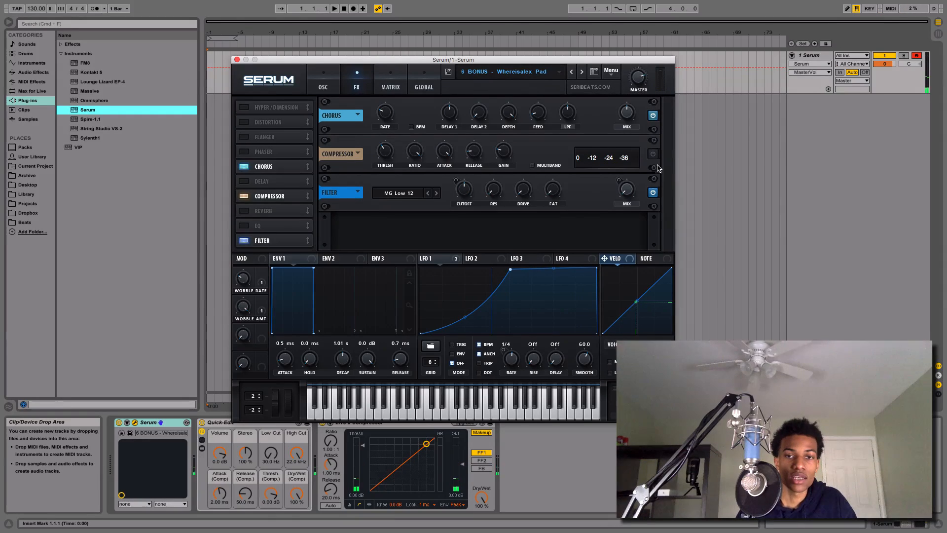
Compare the sound with the chorus and filter effects switched off, leaving the chorus bypassed and the filter active.
left_click(653, 116)
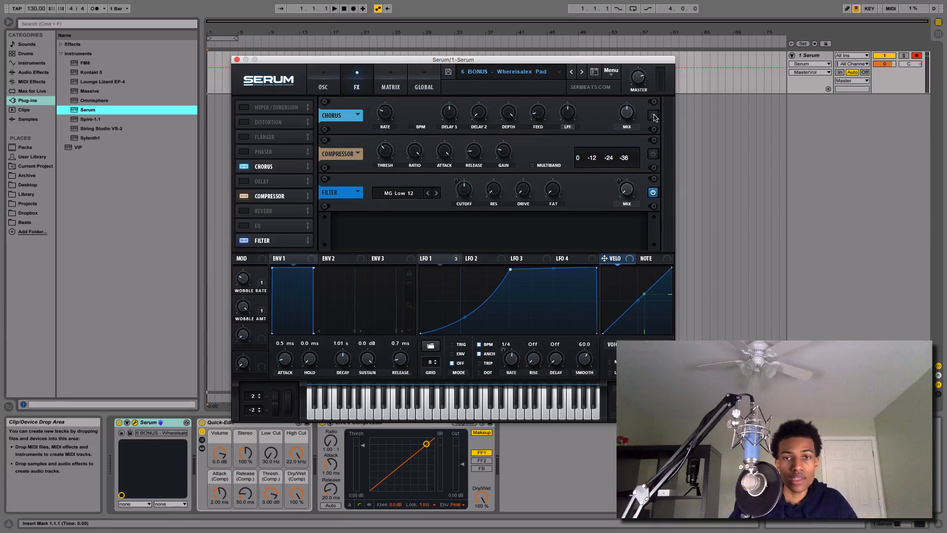
left_click(653, 116)
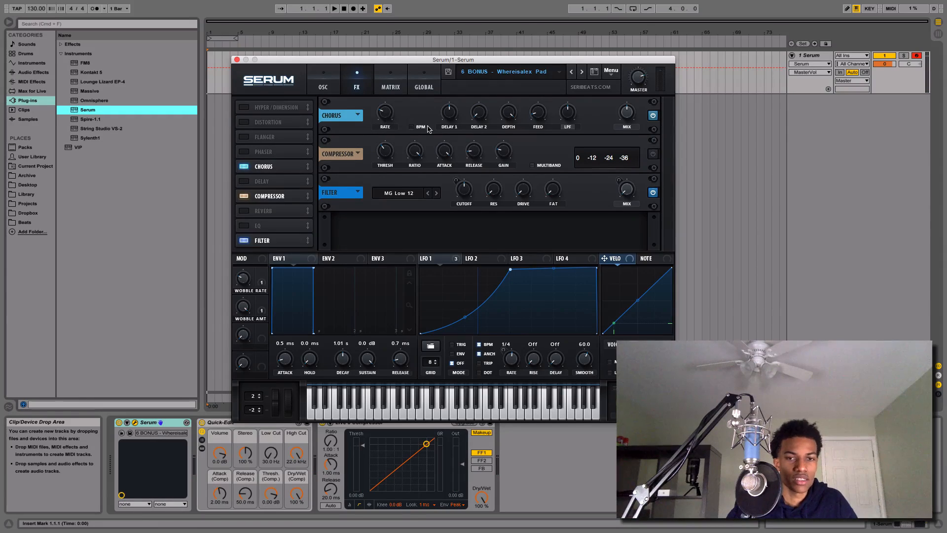
left_click(652, 116)
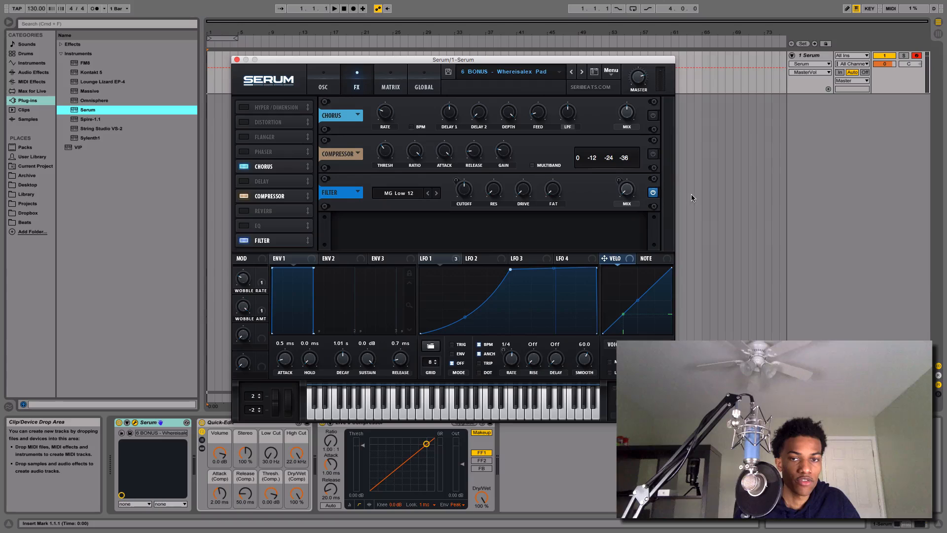
left_click(652, 193)
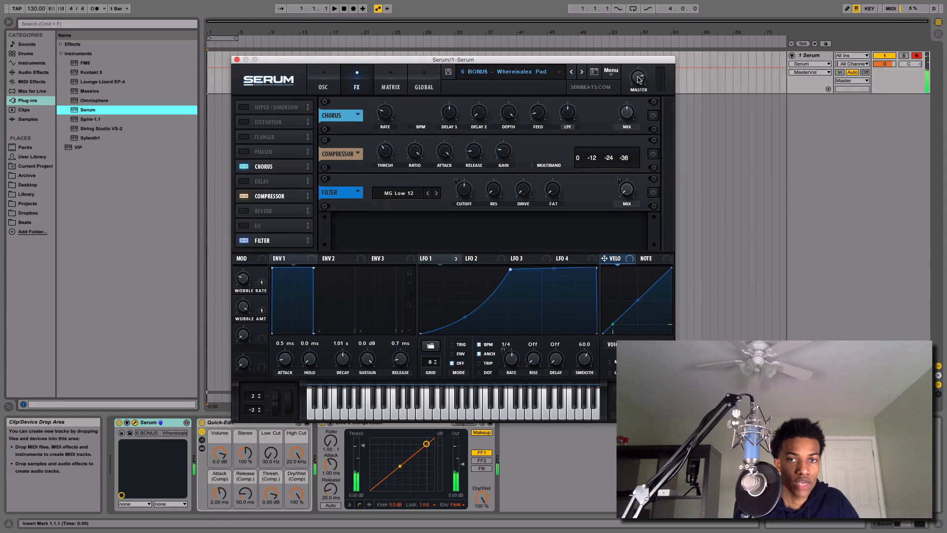
left_click(657, 193)
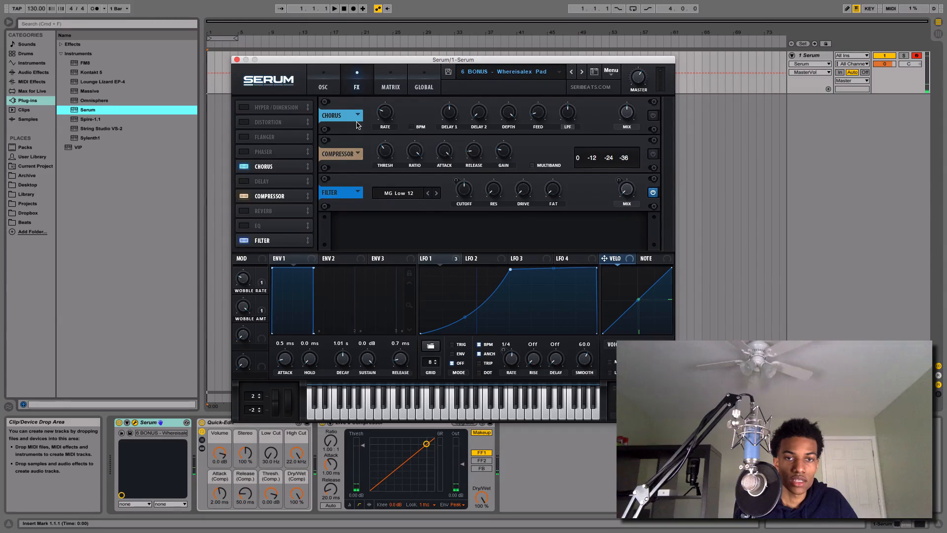
Try adjusting LFO 1's modulation amount on the effects filter's cutoff, and bypass both the filter and that modulator.
left_click(318, 87)
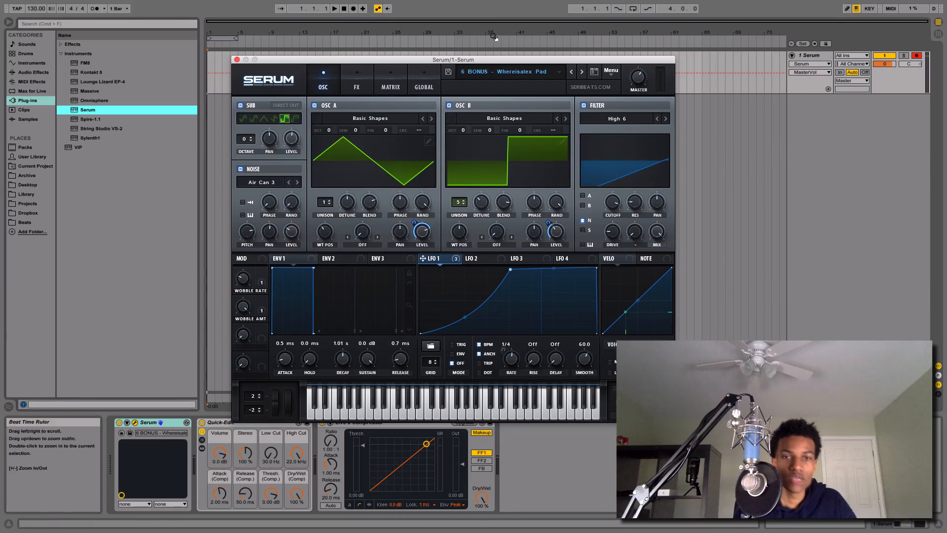
left_click(360, 87)
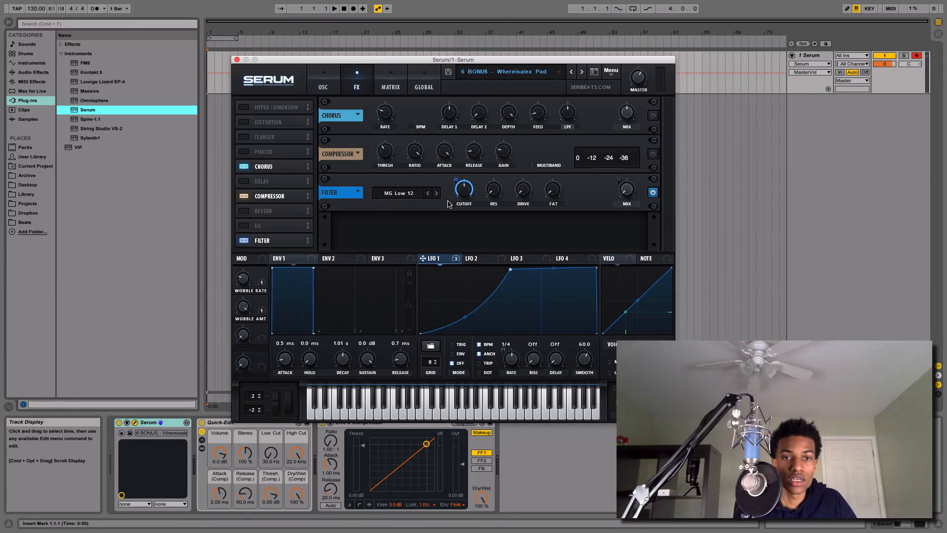
left_click_drag(459, 180, 471, 147)
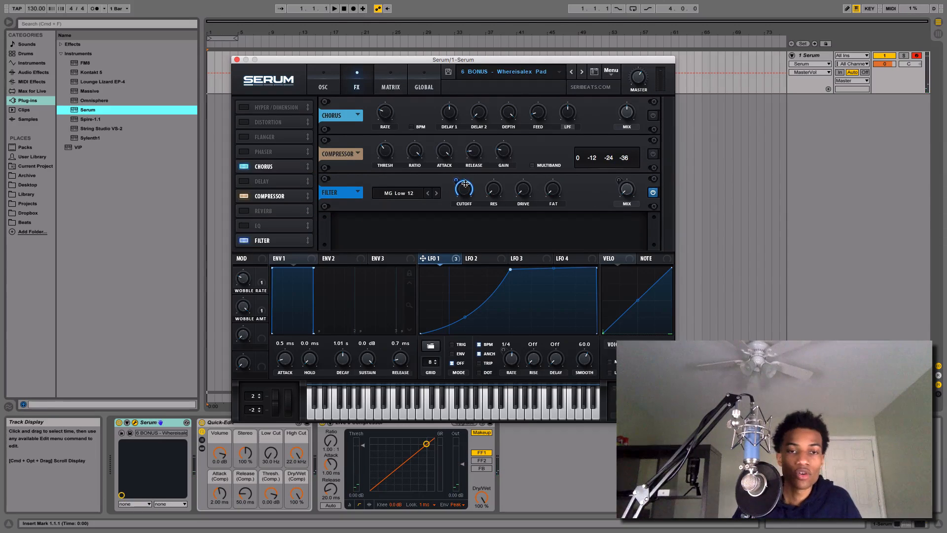
left_click(326, 76)
left_click(356, 80)
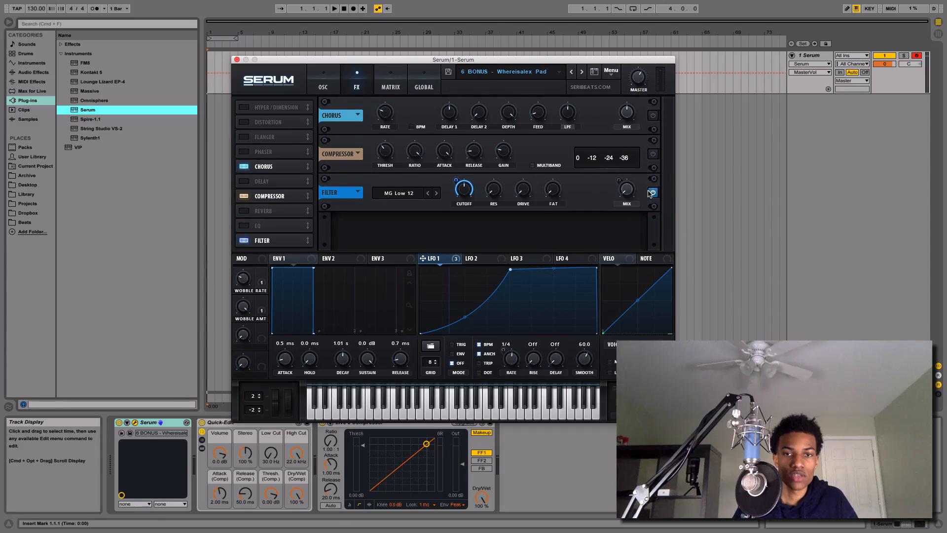
right_click(467, 191)
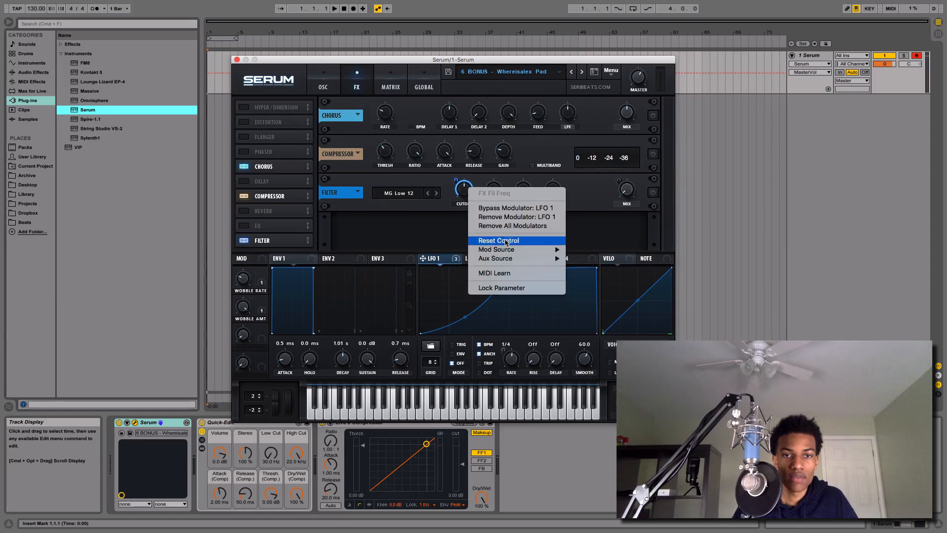
left_click(533, 208)
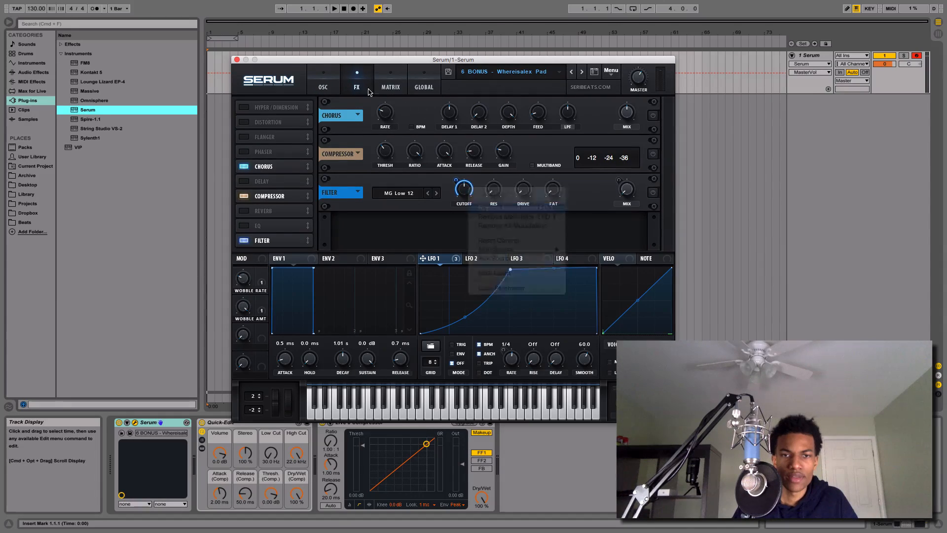
Raise the LFO 1 curve's peak point to the maximum and remove LFO 1's modulation depth from the OSC B and OSC A levels.
left_click(323, 81)
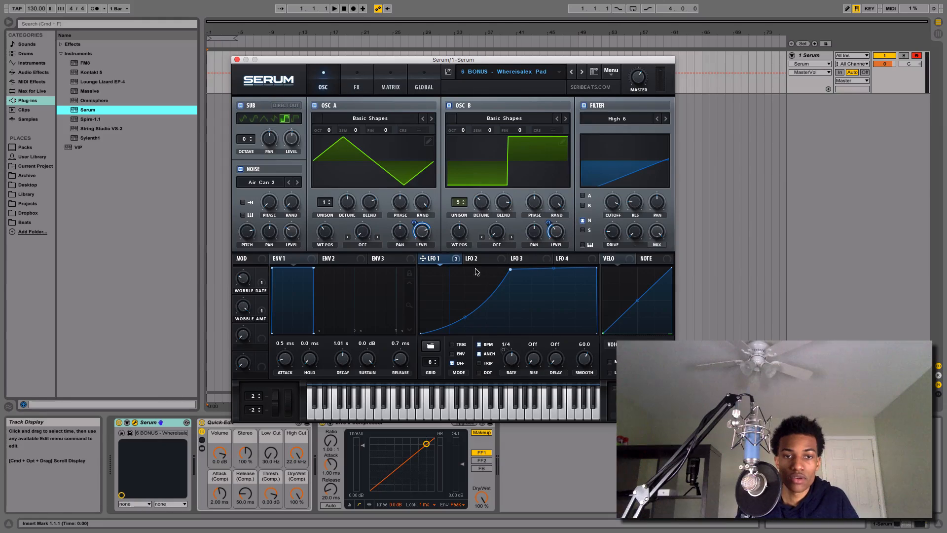
mouse_move(553, 225)
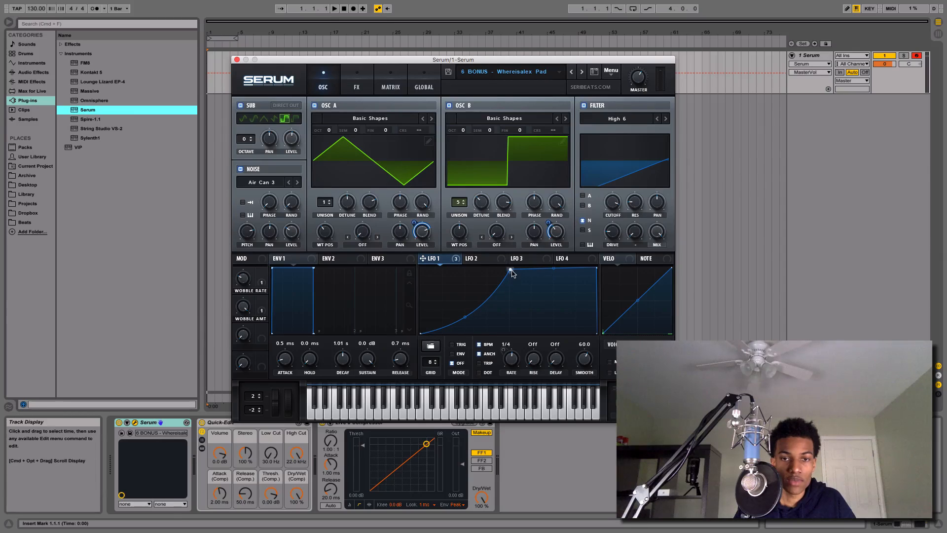
left_click_drag(510, 270, 512, 267)
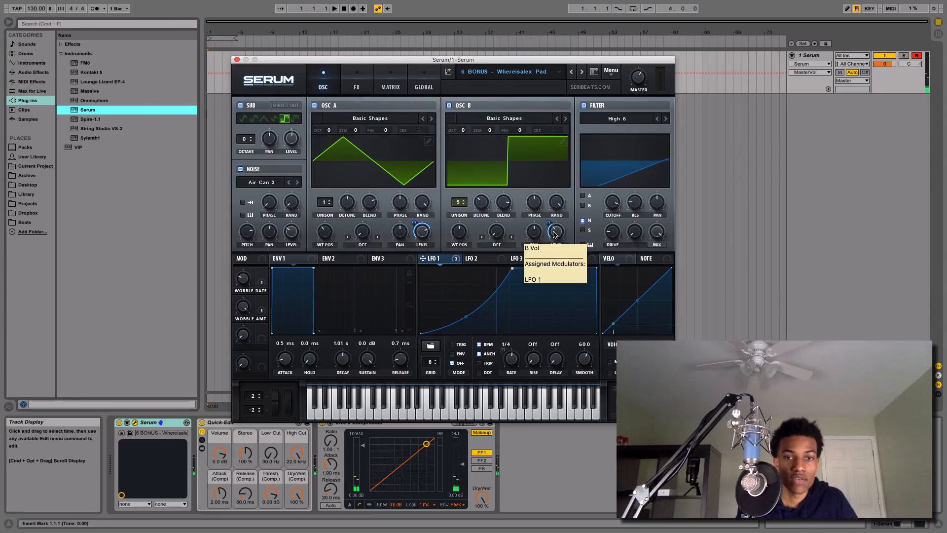
left_click_drag(552, 222, 564, 179)
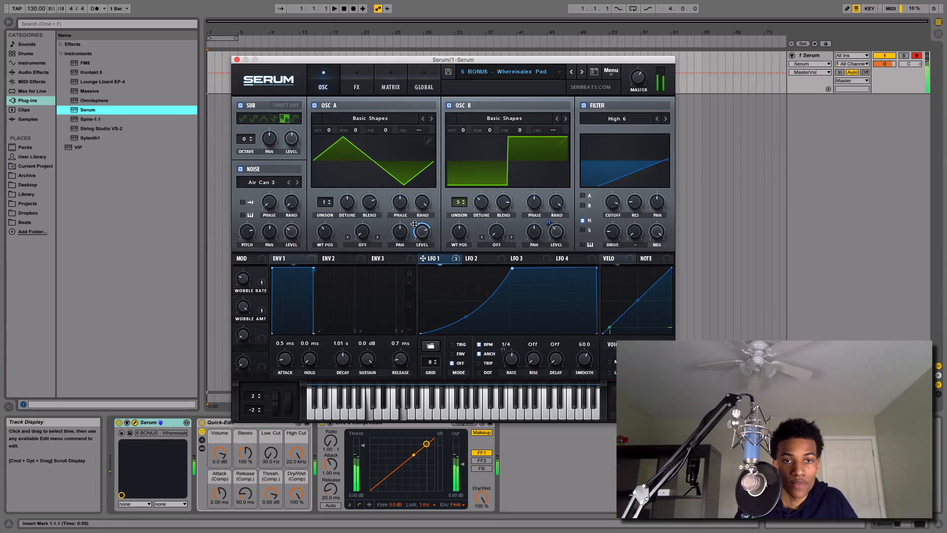
left_click_drag(414, 222, 433, 184)
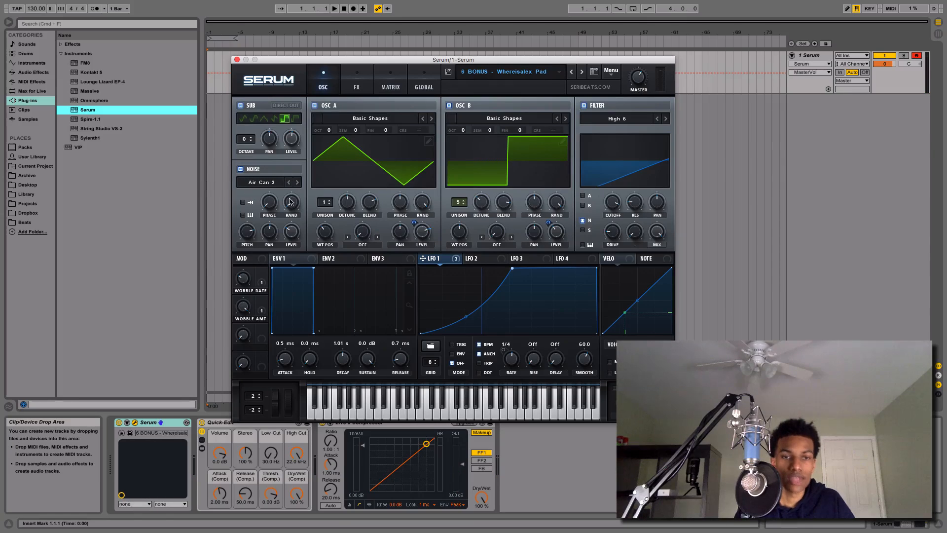
Switch off OSC B, OSC A and the sub oscillator to isolate the noise, and lower the High 6 filter's cutoff.
left_click(448, 105)
left_click(315, 105)
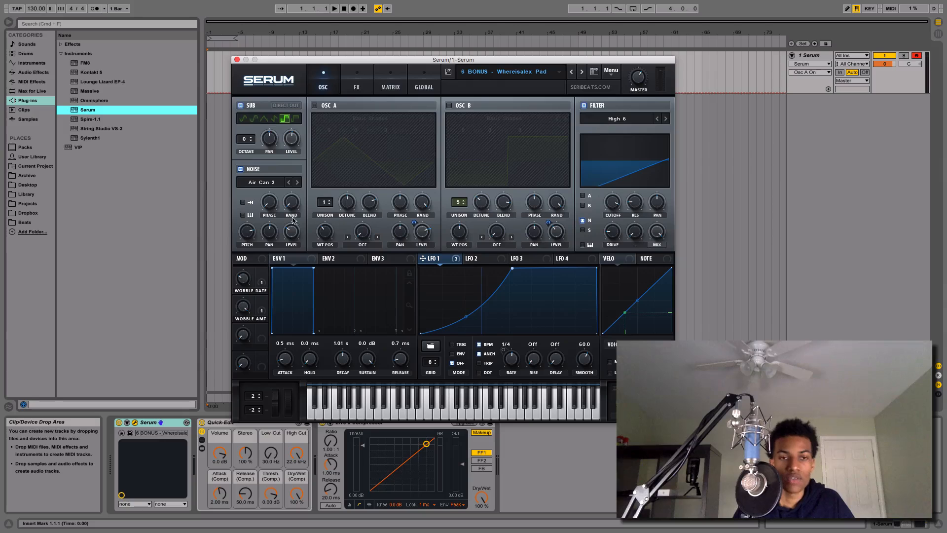
left_click(241, 106)
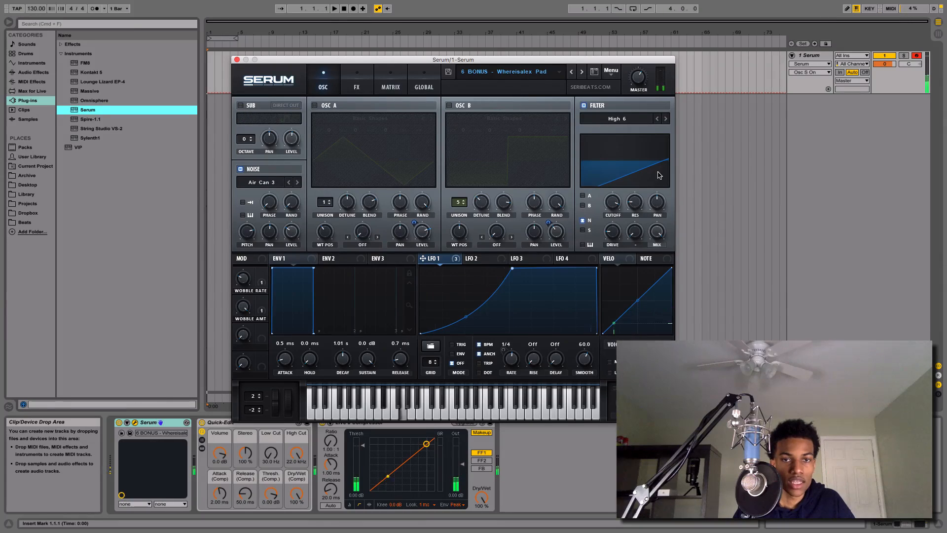
mouse_move(614, 205)
left_mouse_down()
mouse_move(610, 291)
mouse_move(615, 223)
left_mouse_up()
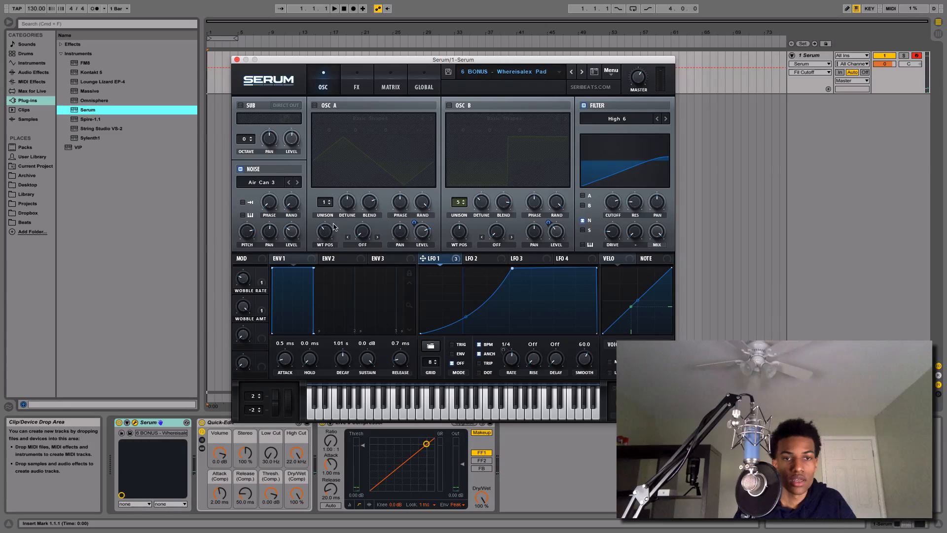
Switch off the noise oscillator and the filter, and turn OSC B, OSC A and the sub oscillator back on.
left_click(241, 169)
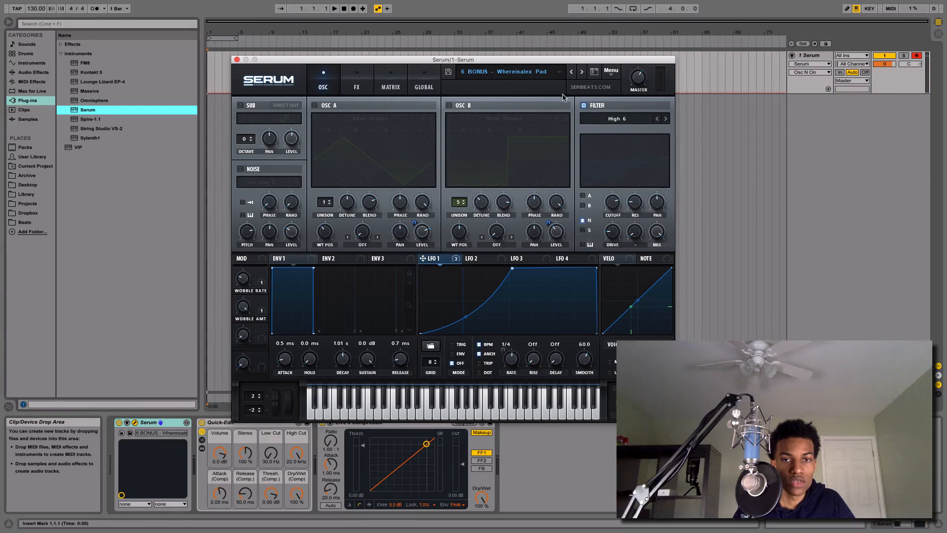
left_click(584, 106)
left_click(450, 106)
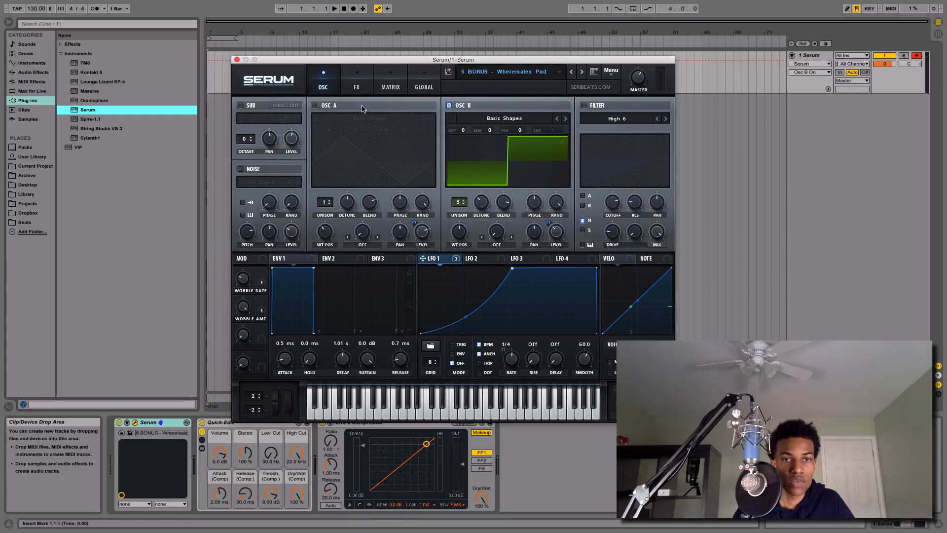
left_click(314, 105)
left_click(240, 105)
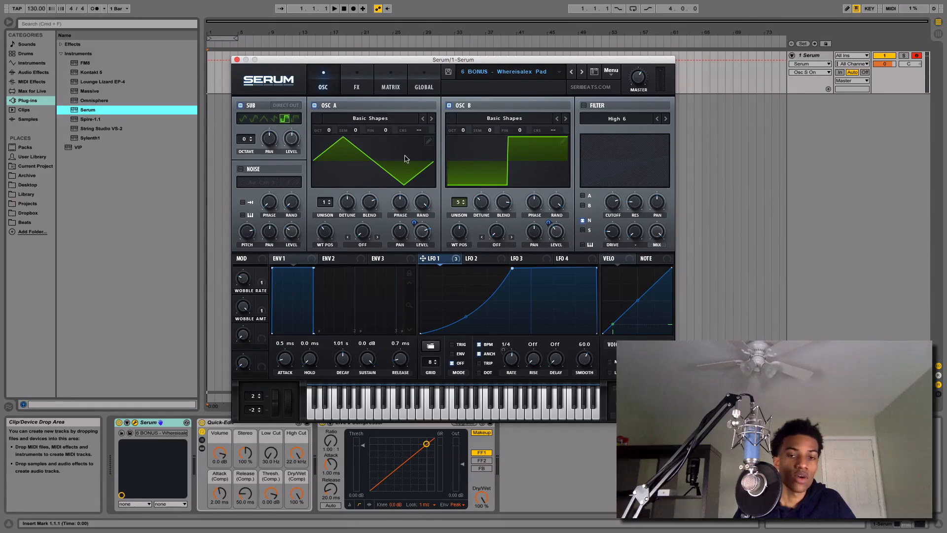
Try different OSC B unison counts, going up to 6 voices and down to 1, to compare the sound.
left_click_drag(461, 206, 462, 203)
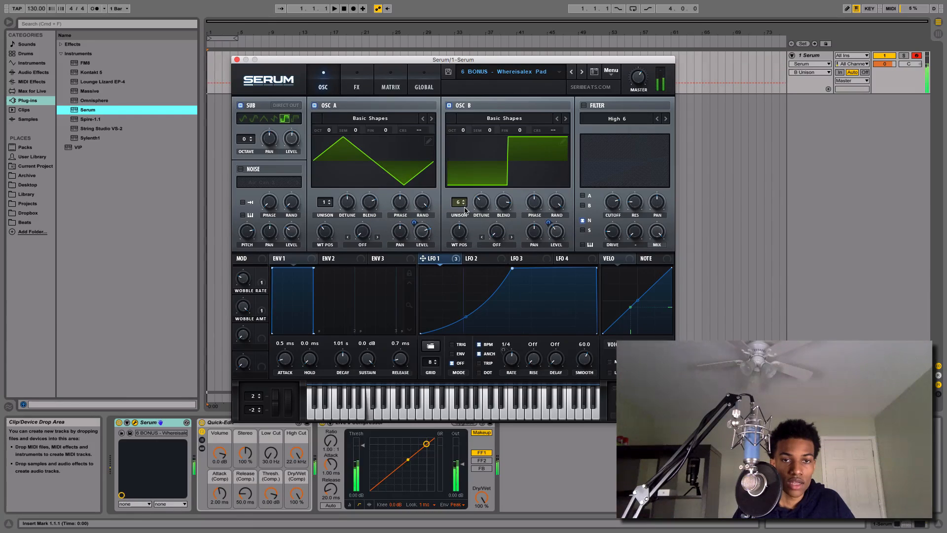
left_click(464, 207)
left_click(464, 207)
left_click(463, 206)
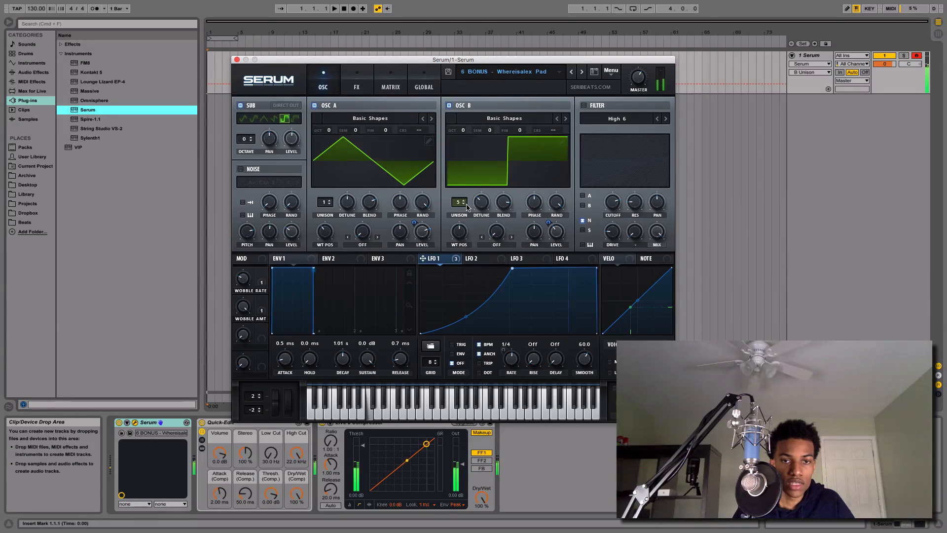
left_click(463, 204)
left_click(463, 204)
left_click(463, 204)
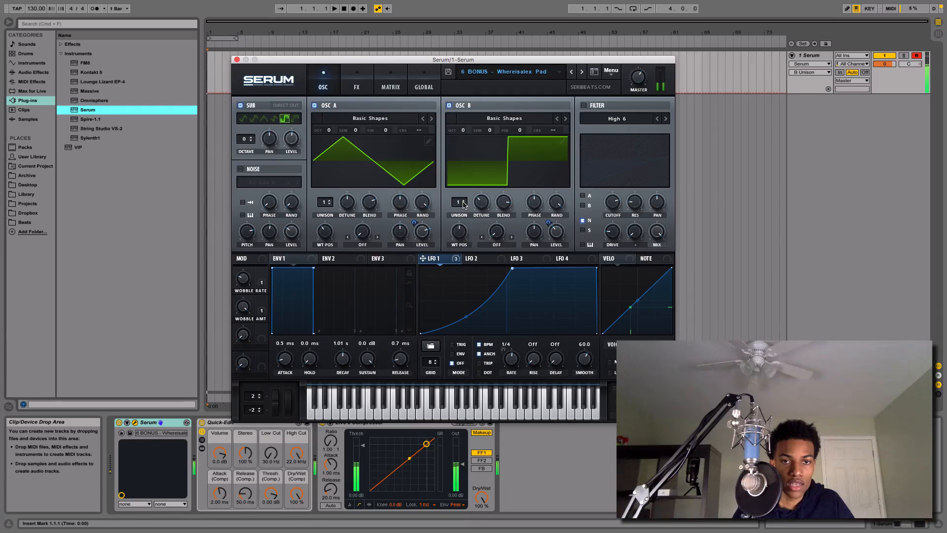
Raise OSC B's unison back to 5 voices and adjust its detune to 0.11.
left_click(463, 201)
left_click(463, 201)
left_click(463, 201)
left_click(463, 201)
mouse_move(483, 201)
left_mouse_down()
mouse_move(490, 165)
mouse_move(481, 211)
left_mouse_up()
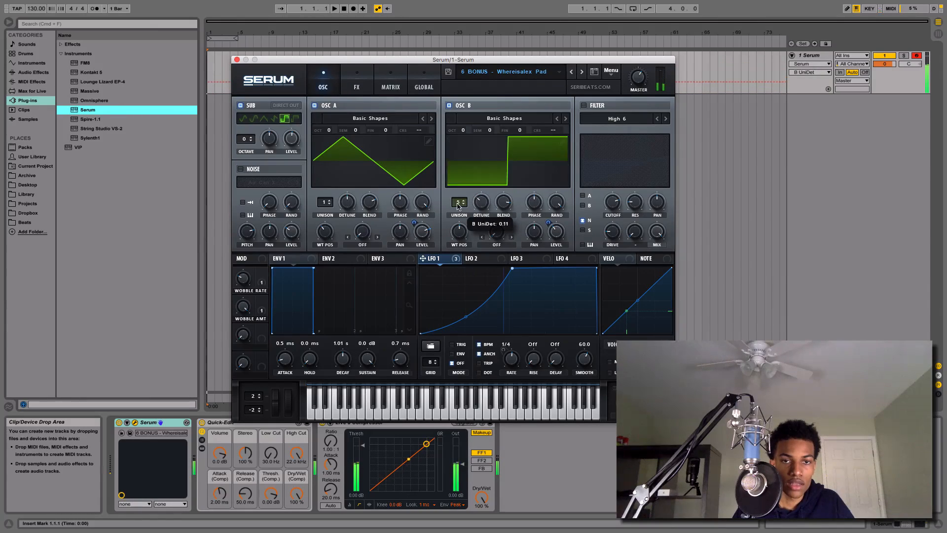
Try lowering OSC B's unison to 2 voices, and toggle the sub oscillator off and on.
left_click(463, 204)
left_click(463, 205)
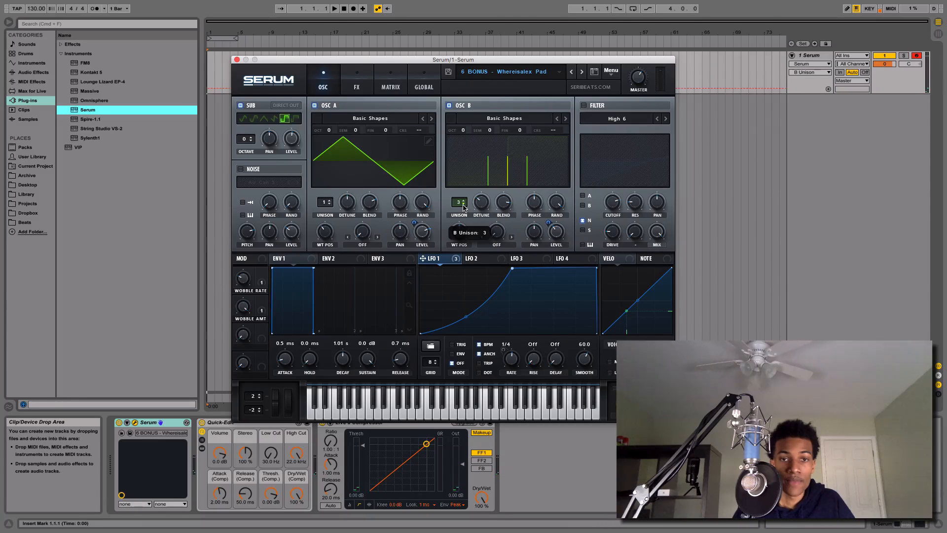
left_click(463, 204)
left_click(463, 204)
left_click(463, 200)
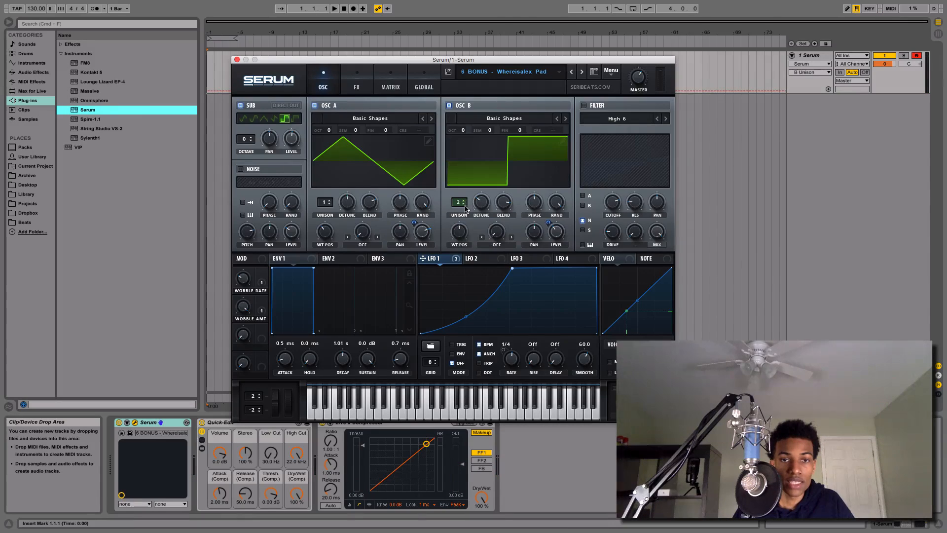
left_click(251, 107)
left_click(251, 107)
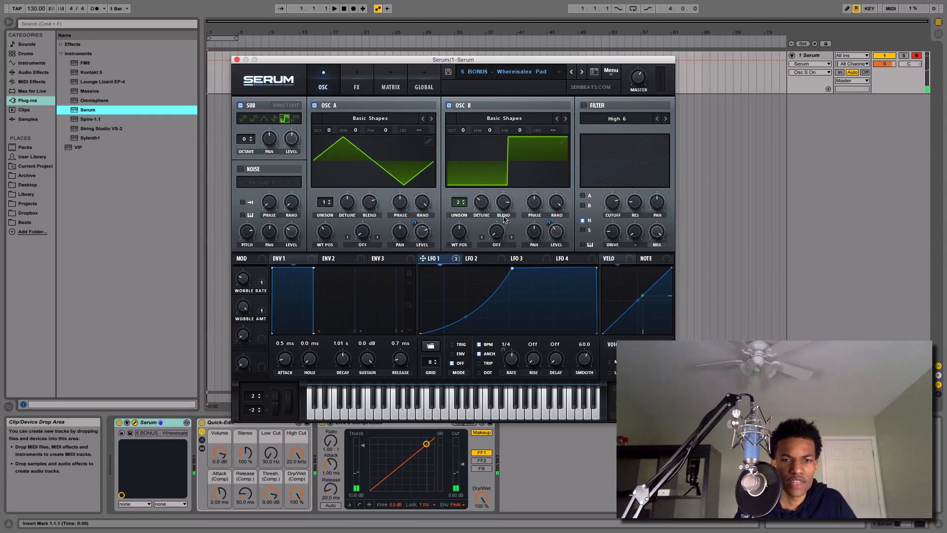
Compare OSC B with a single unison voice, and set its unison to 7 voices.
left_click(386, 83)
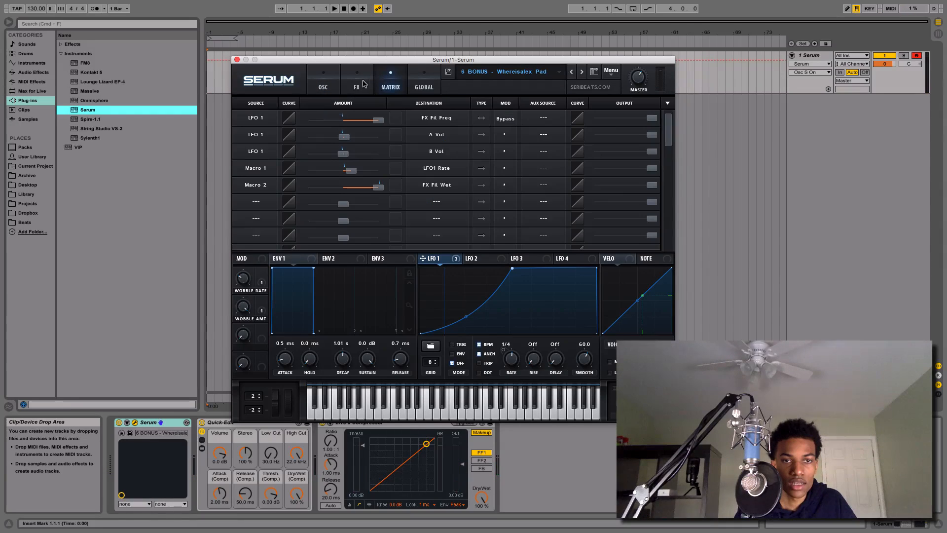
left_click(323, 84)
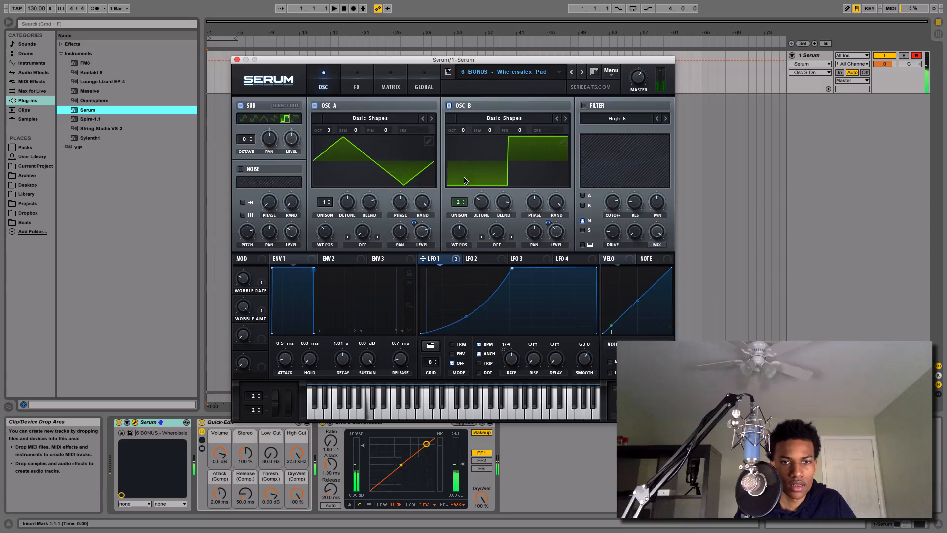
left_click(465, 204)
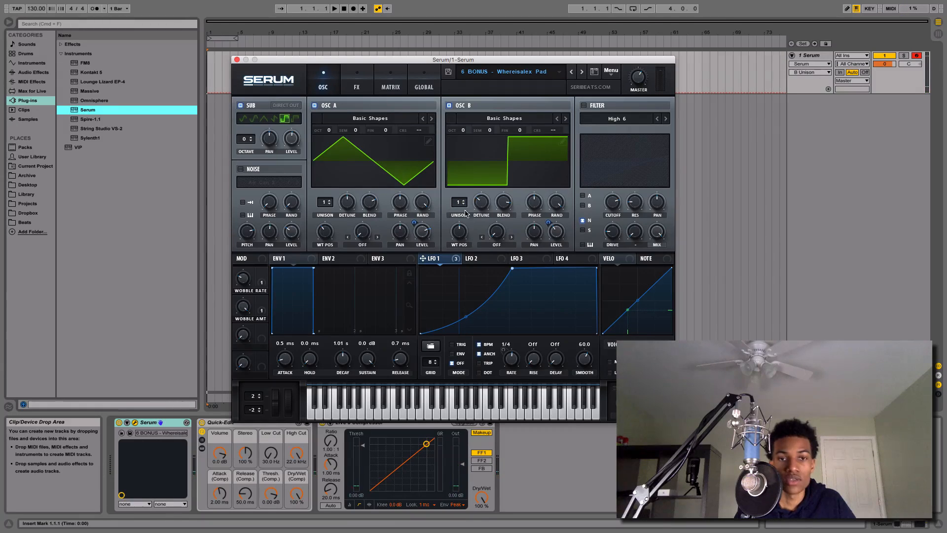
left_click_drag(463, 206, 461, 203)
left_click(463, 207)
left_click(462, 207)
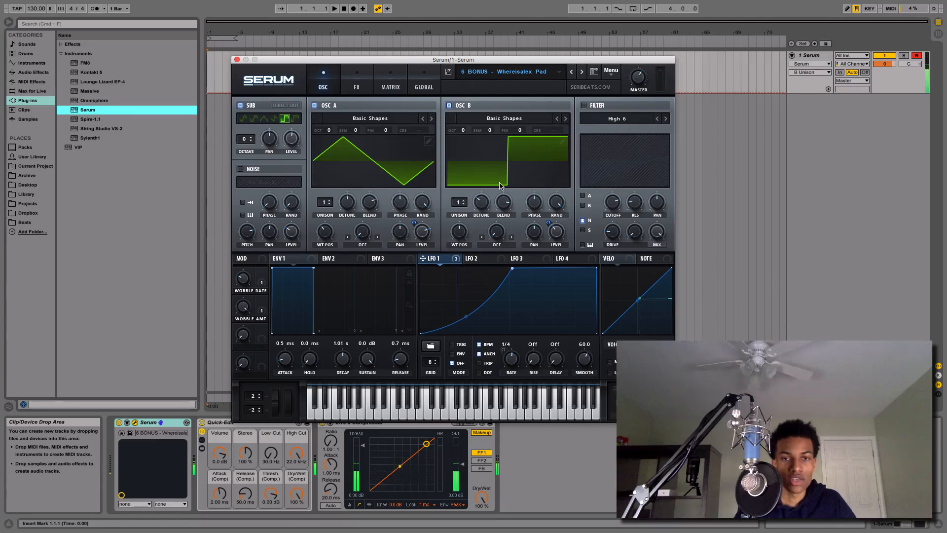
left_click_drag(459, 202, 467, 164)
Turn the noise oscillator and the High 6 filter back on, adjusting the noise level to 37% and the filter's cutoff.
left_click(241, 169)
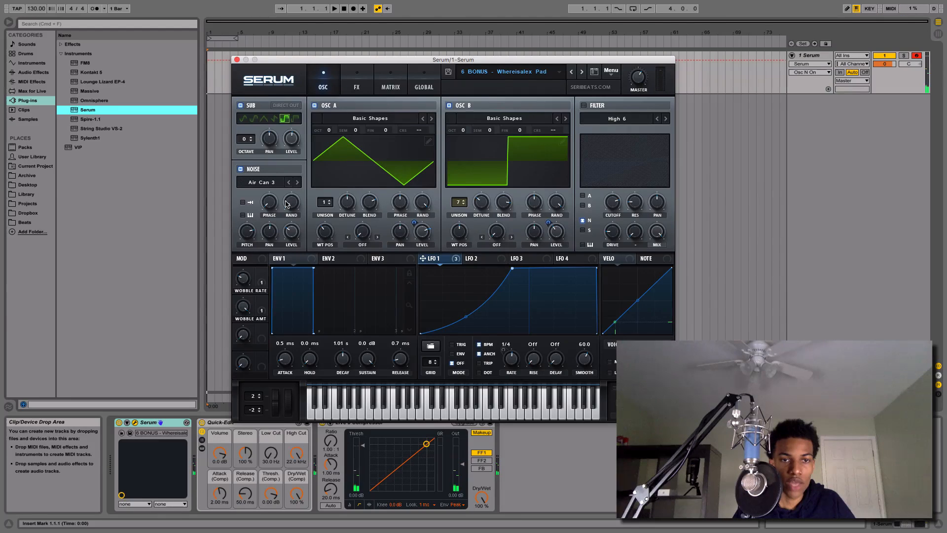
left_click(291, 230)
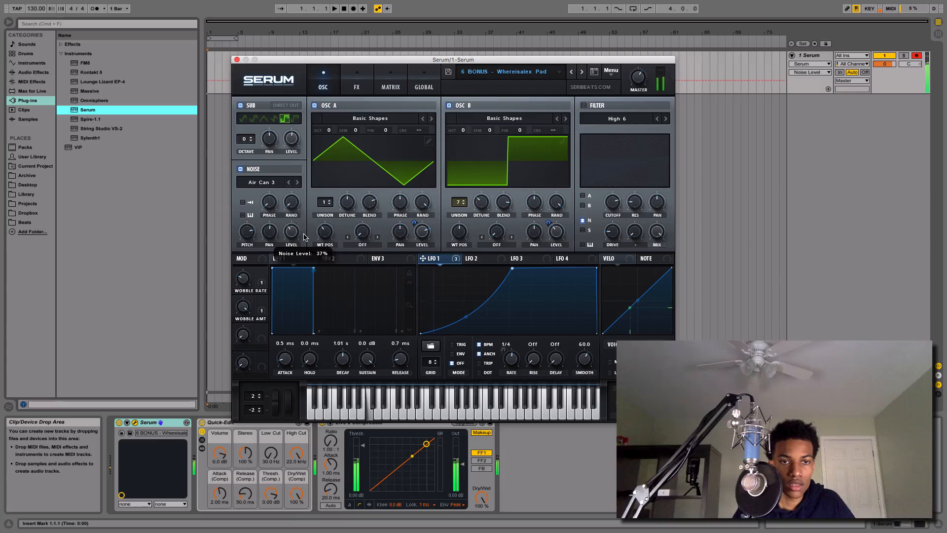
left_click(584, 106)
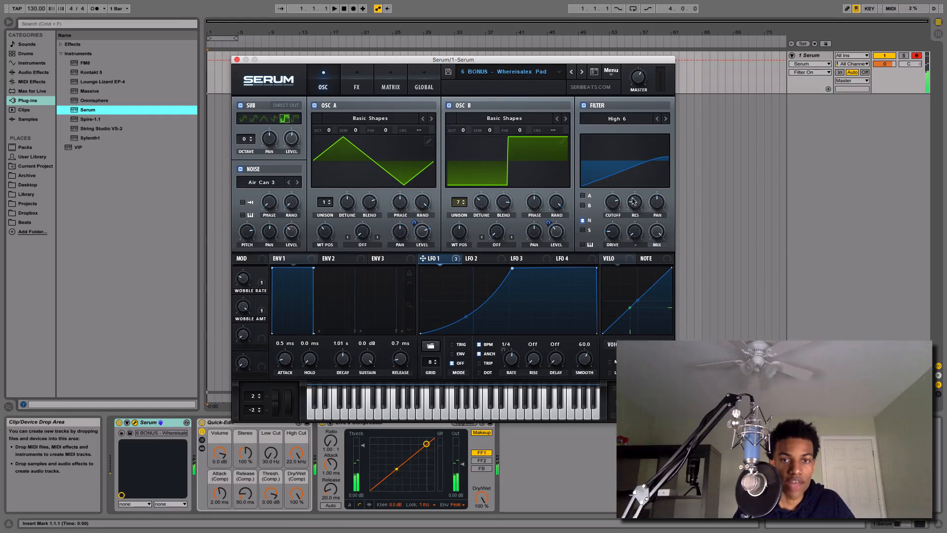
mouse_move(615, 205)
left_mouse_down()
mouse_move(615, 221)
mouse_move(623, 210)
left_mouse_up()
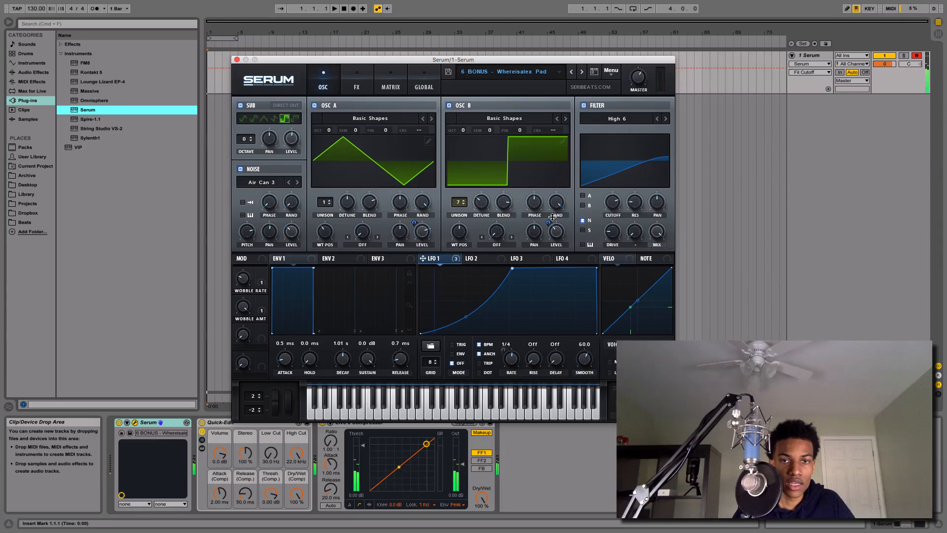
Try toggling the filter routing of OSC A and OSC B, and look over the effects rack.
left_click(583, 196)
left_click(583, 206)
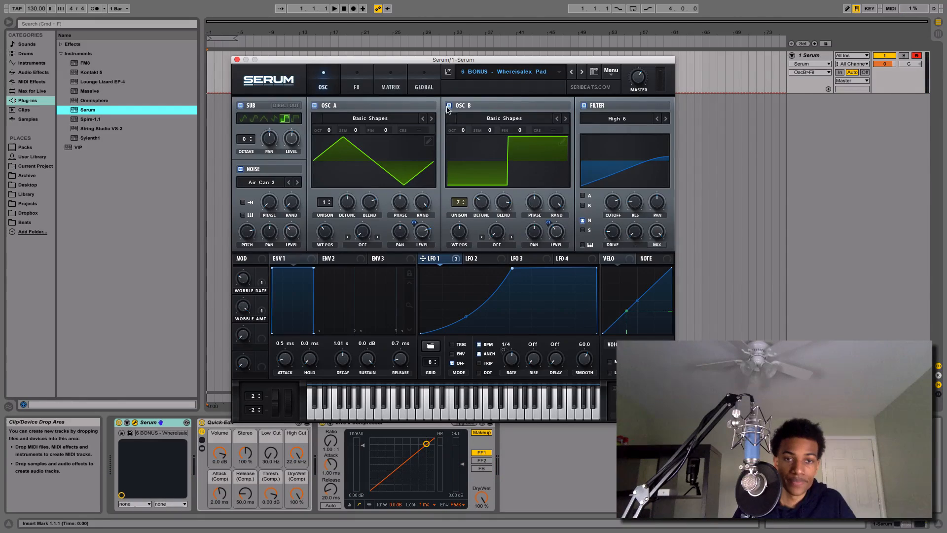
left_click(358, 88)
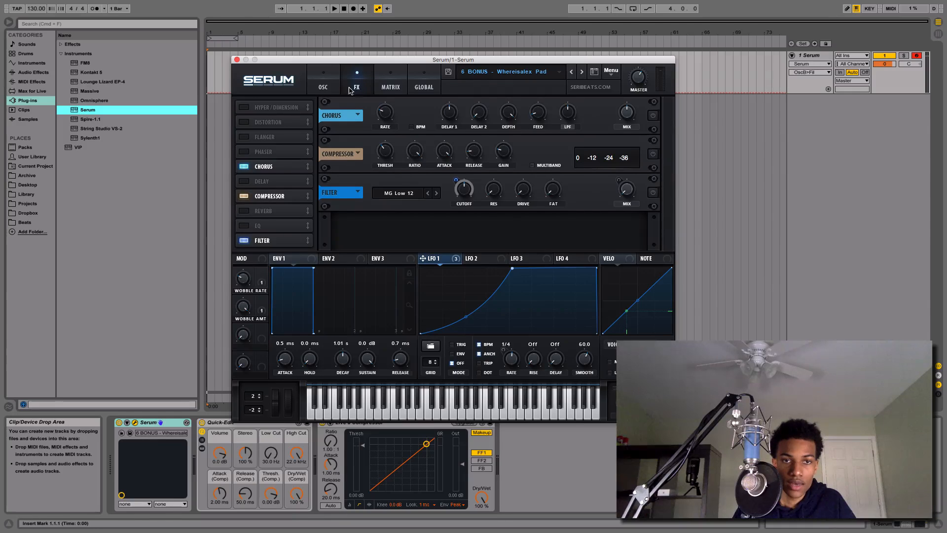
left_click(331, 89)
left_click(357, 87)
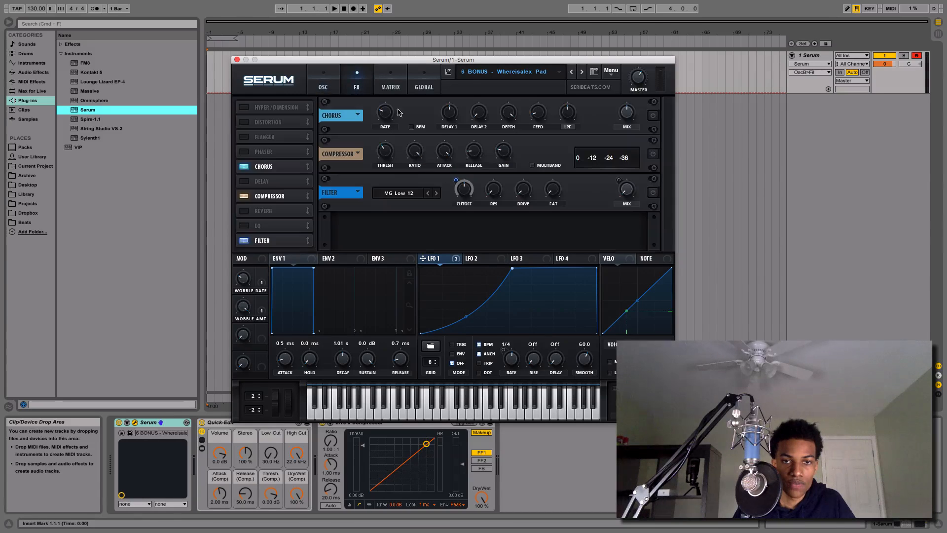
left_click(330, 88)
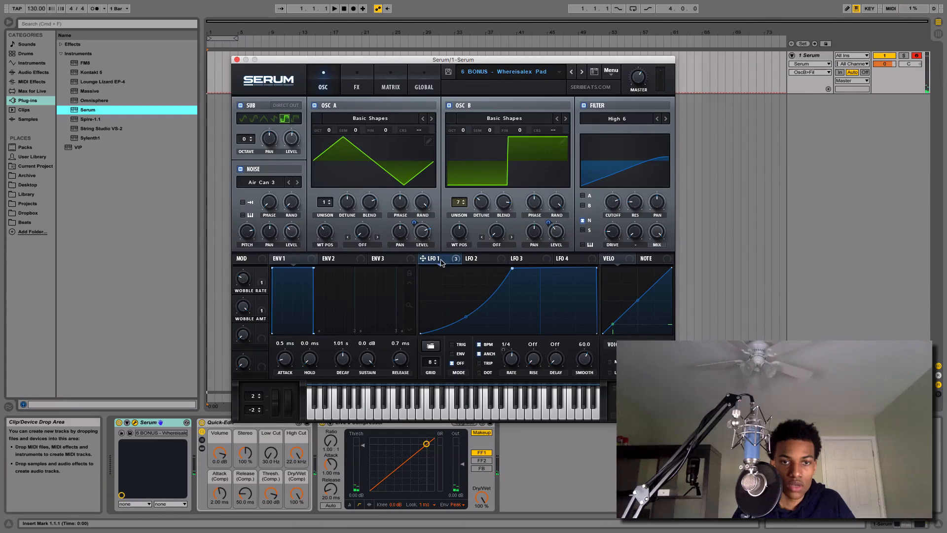
Re-enable the effects filter and replace the bypassed modulation on its cutoff with a new LFO 1 assignment.
left_click_drag(423, 259, 464, 190)
left_click(348, 69)
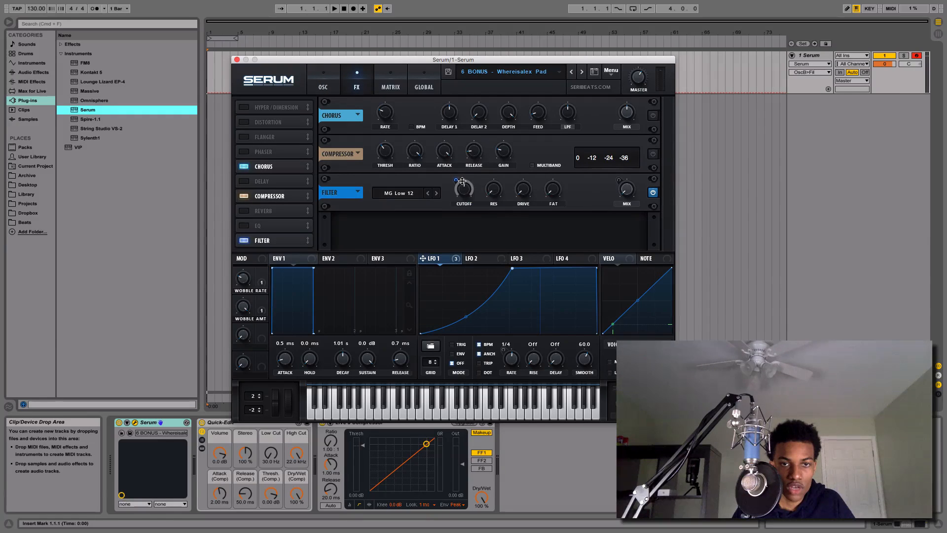
right_click(467, 185)
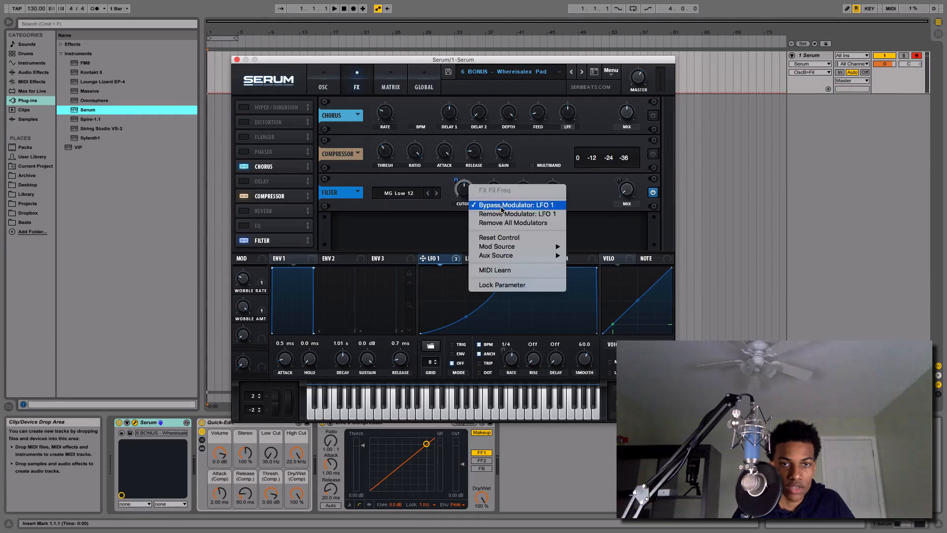
left_click(531, 223)
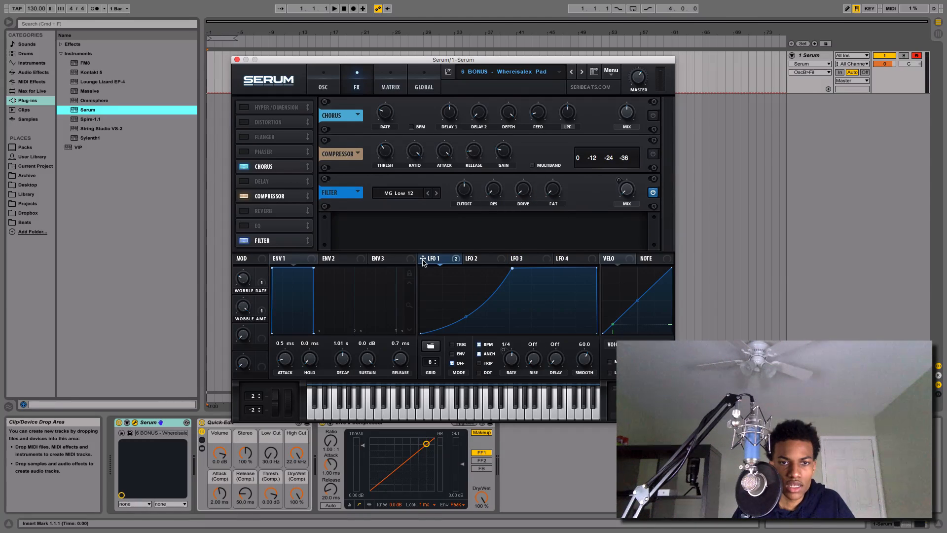
left_click_drag(434, 258, 472, 197)
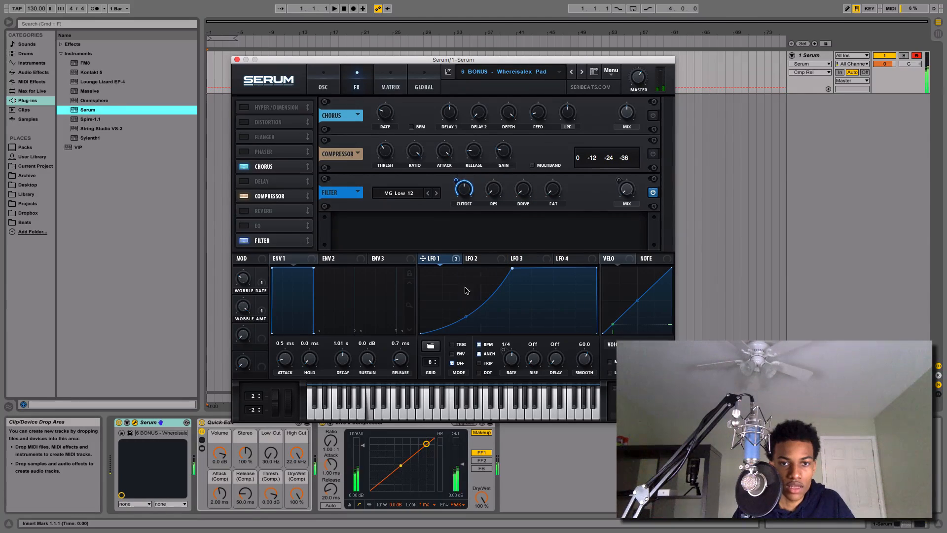
Nudge the LFO 1 curve's peak point and restore LFO 1's modulation of the OSC B level to -98 and of the OSC A level.
left_click_drag(512, 269, 514, 240)
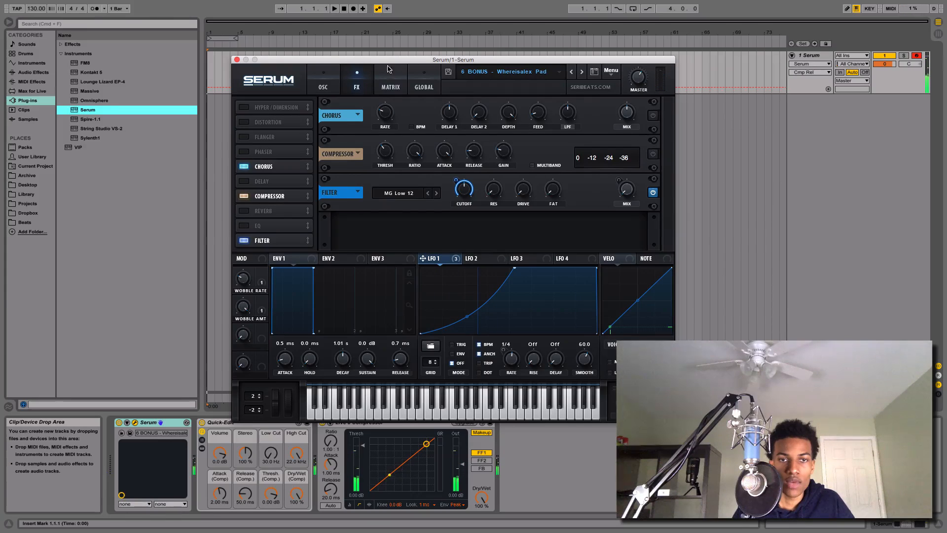
left_click(335, 83)
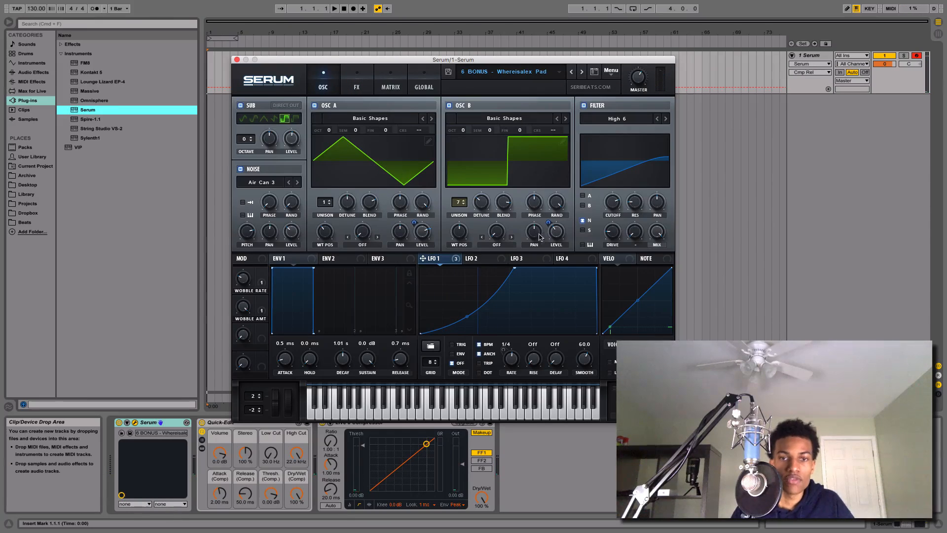
left_click_drag(550, 227, 541, 268)
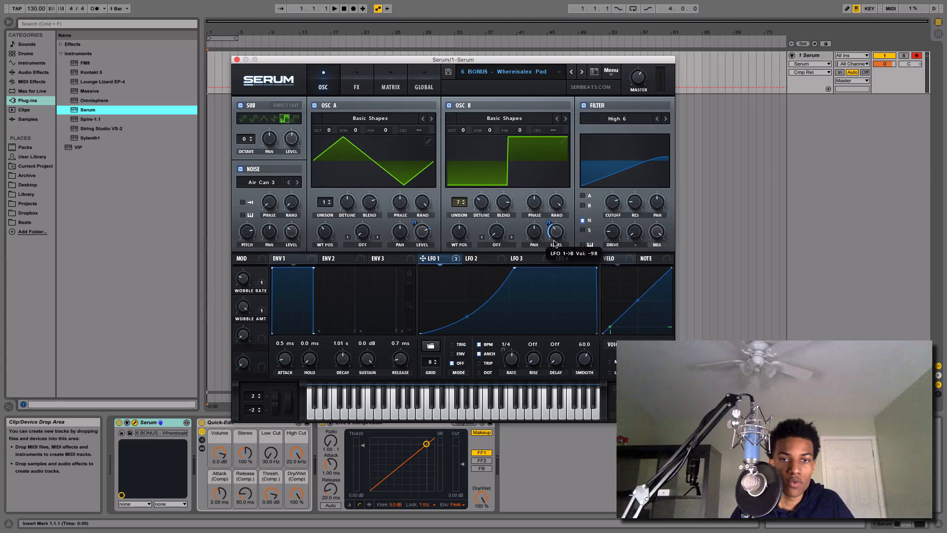
left_click_drag(414, 225, 415, 302)
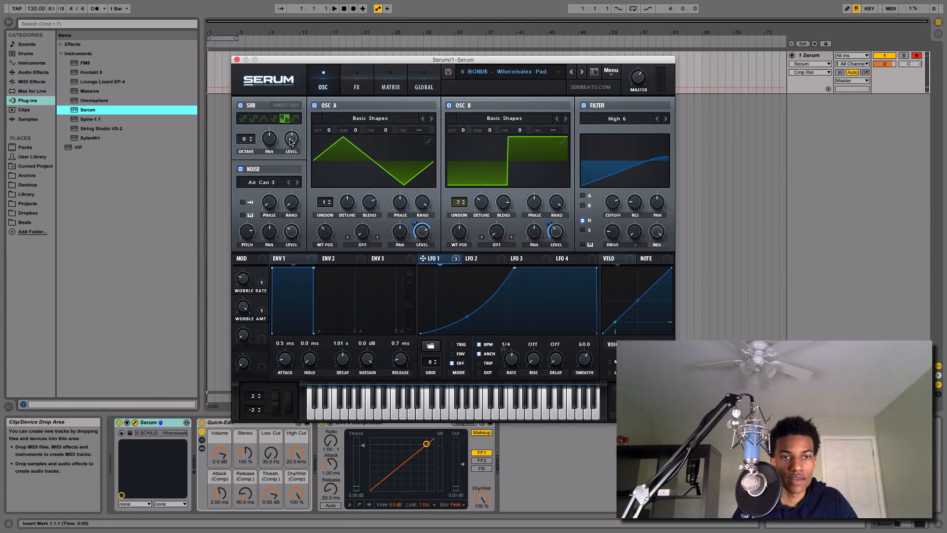
Turn the compressor and chorus effects back on and adjust the master volume.
left_click(364, 90)
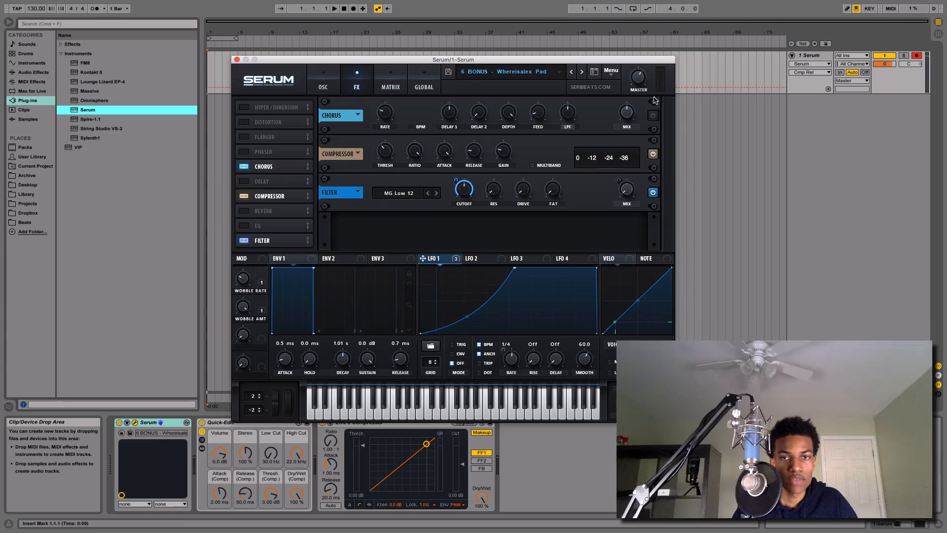
left_click(641, 83)
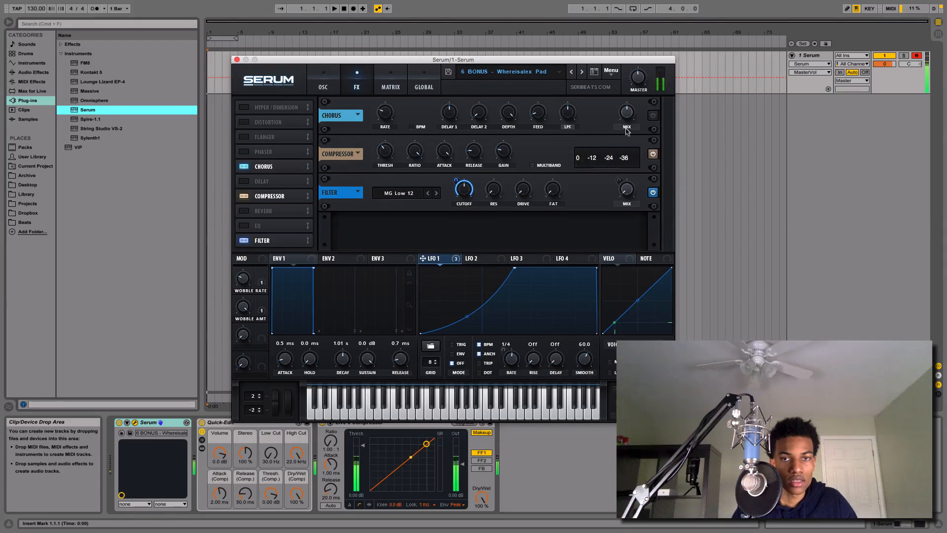
left_click(653, 115)
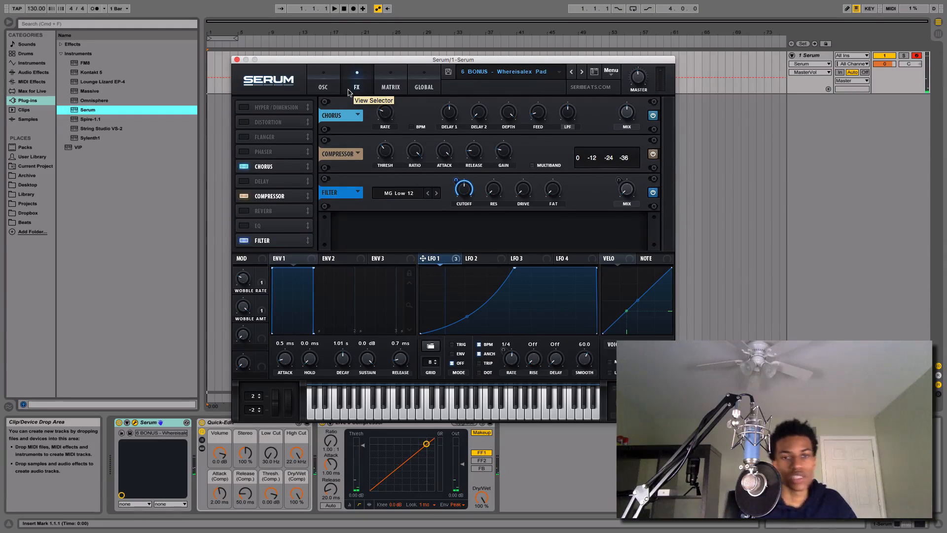
Adjust the wavetable positions of OSC A and OSC B, changing OSC B to a triangle wave.
left_click(324, 87)
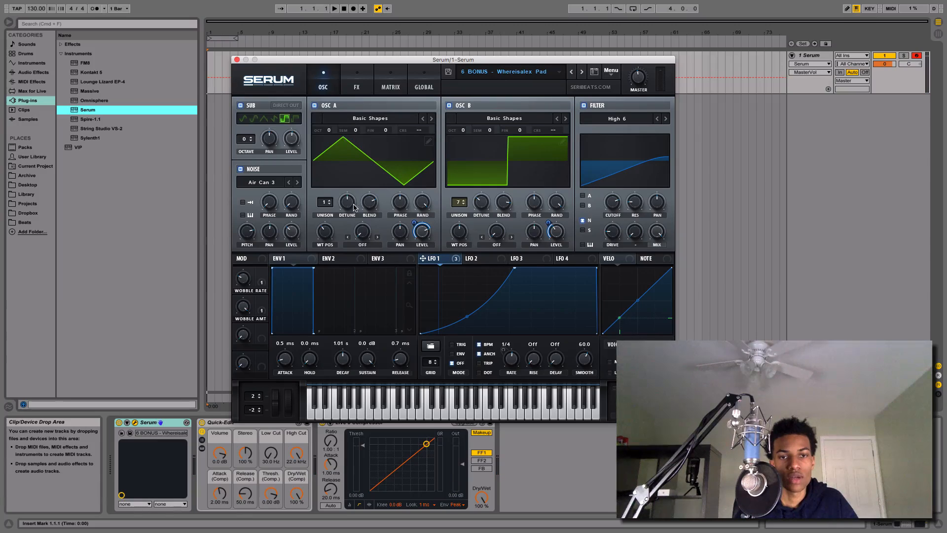
left_click(325, 232)
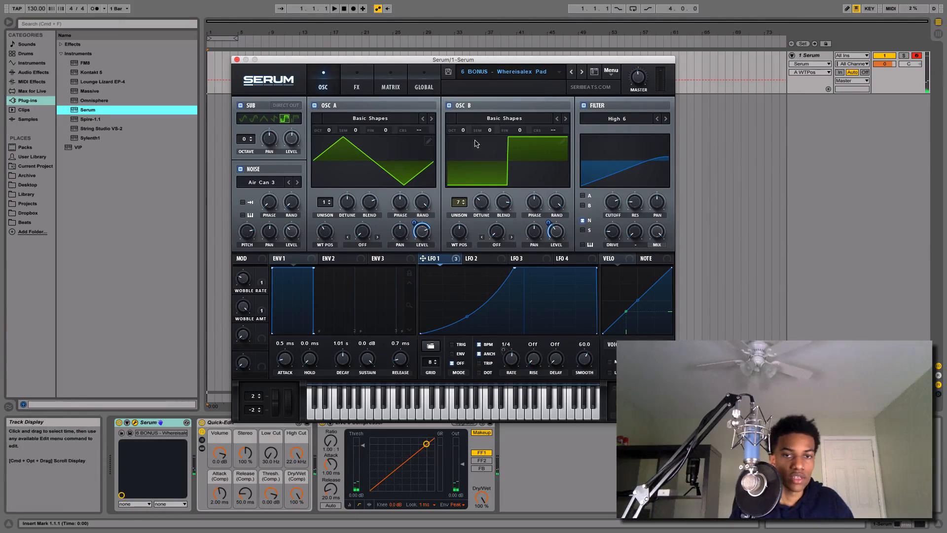
left_click_drag(460, 228, 474, 255)
Switch the sub oscillator's waveform through the rounded square, triangle and saw shapes.
left_click(254, 119)
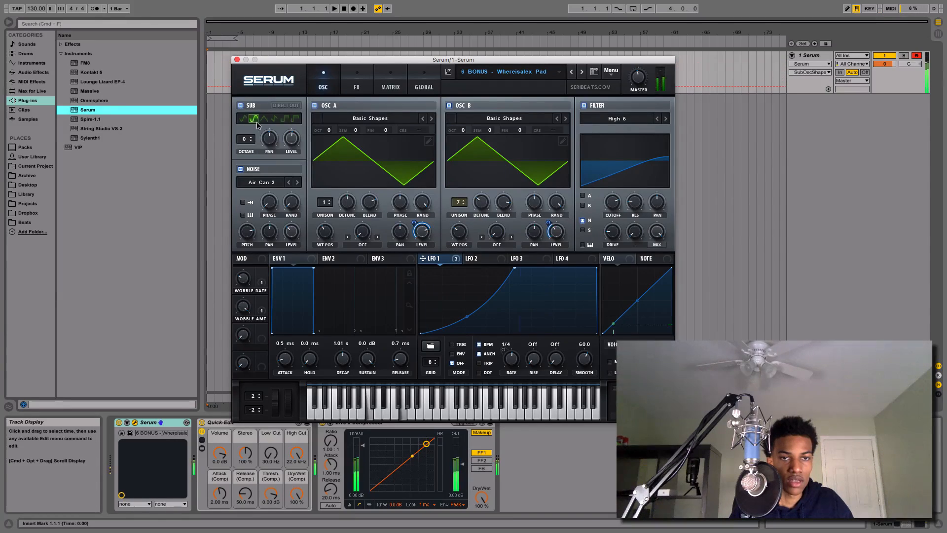
left_click(265, 123)
left_click(275, 121)
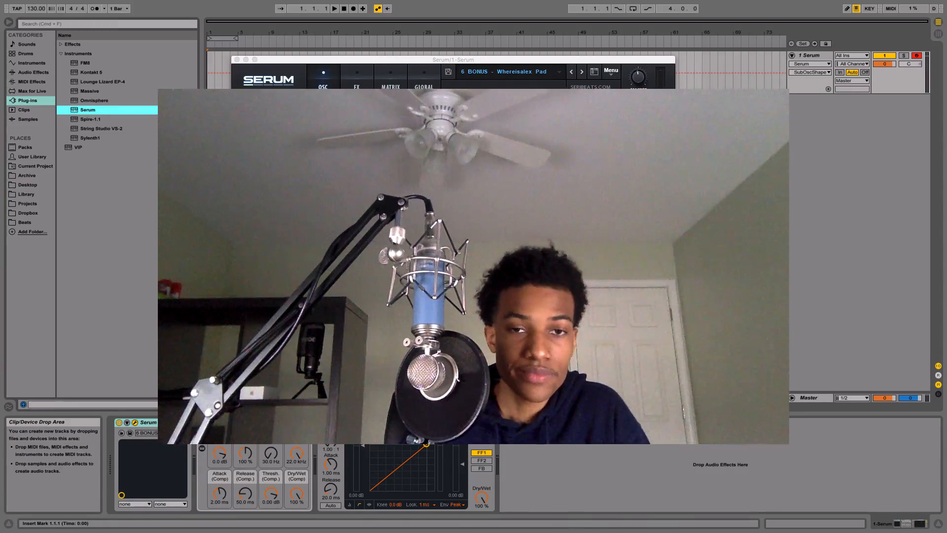
left_click(364, 85)
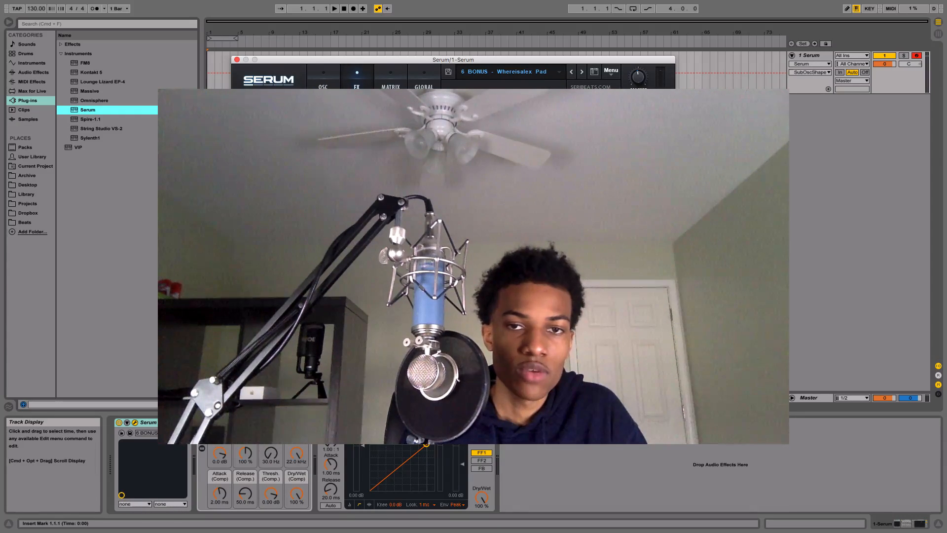
left_click(323, 86)
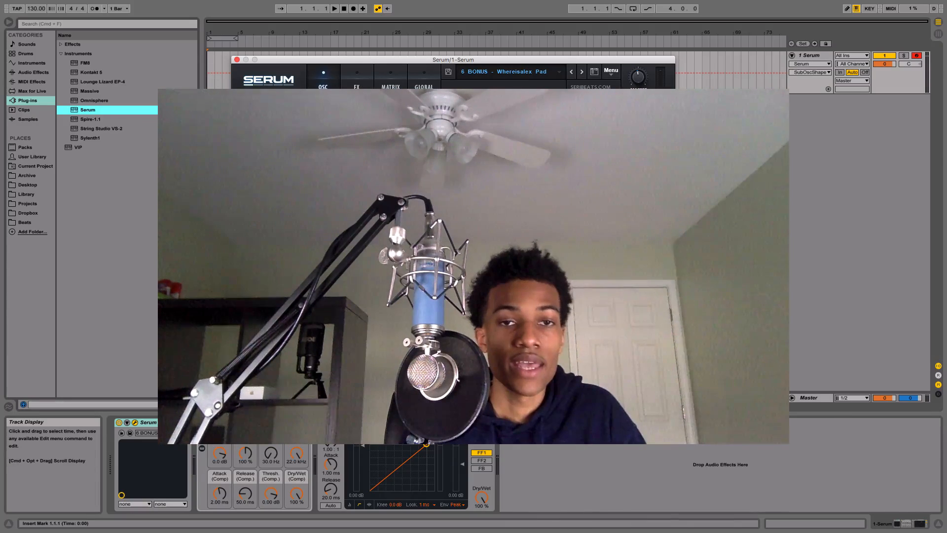
left_click(355, 87)
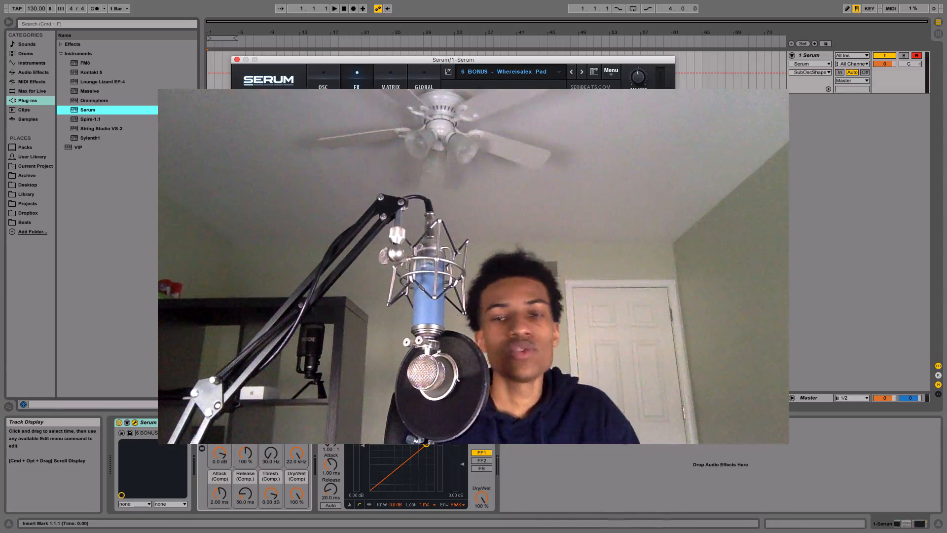
left_click(324, 86)
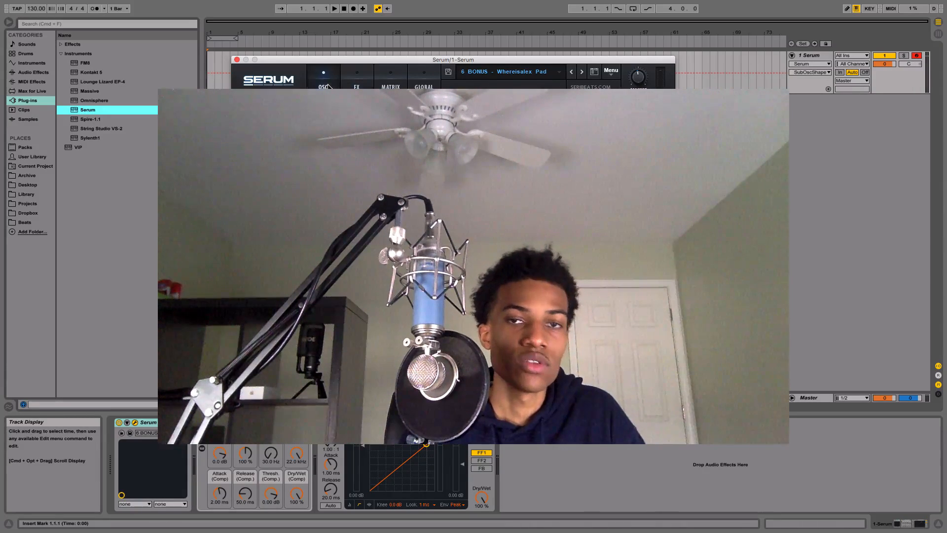
left_click(357, 85)
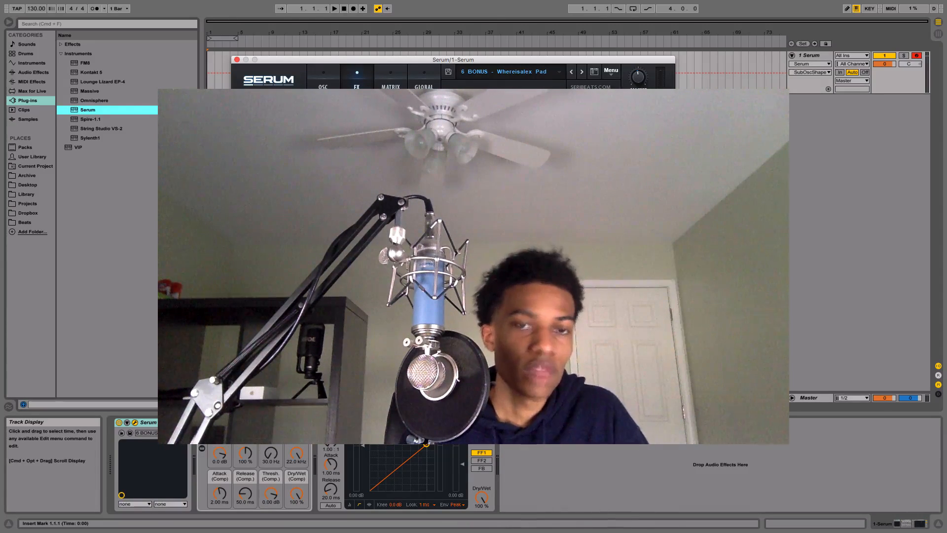
left_click(323, 87)
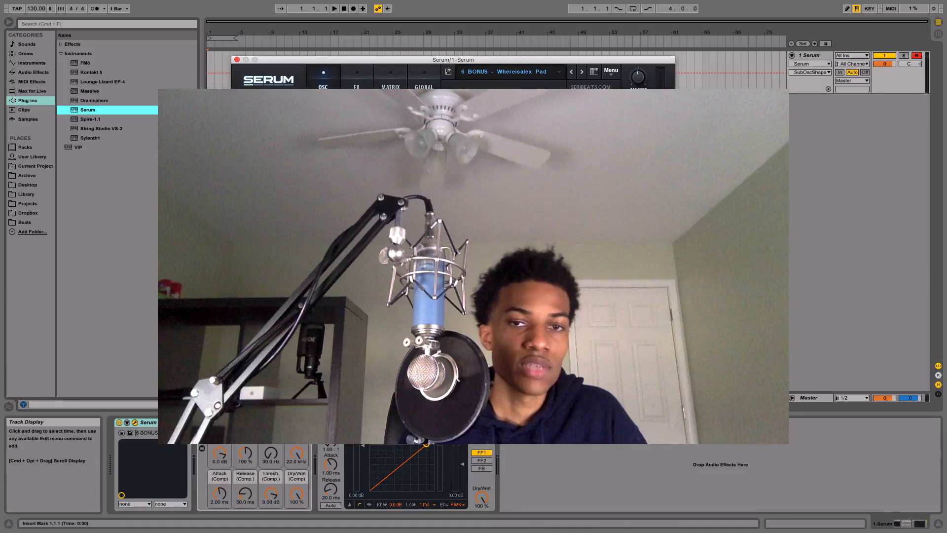